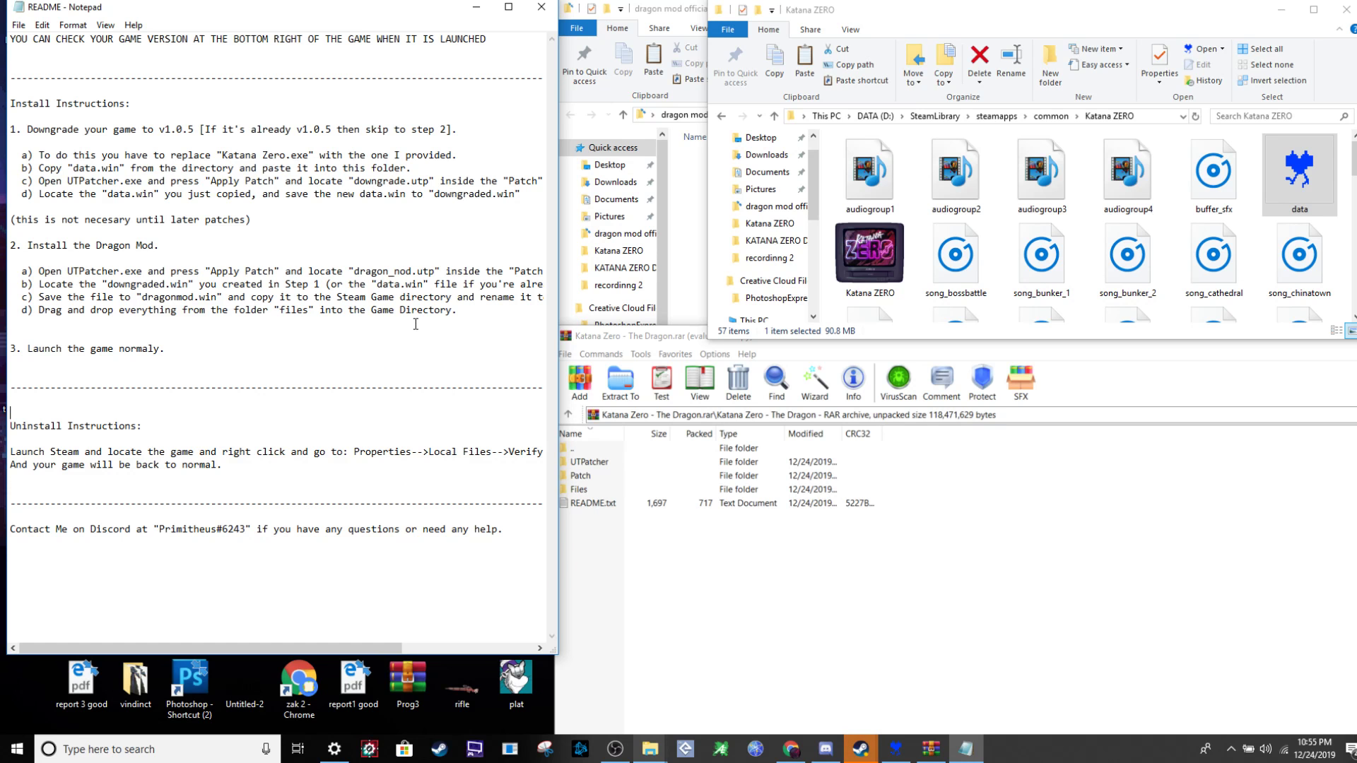
Highlight and read the README's v1.0.5 downgrade and Dragon Mod install instructions in Notepad.
left_click_drag(205, 219, 522, 194)
left_click(205, 220)
left_click(334, 247)
left_click(654, 671)
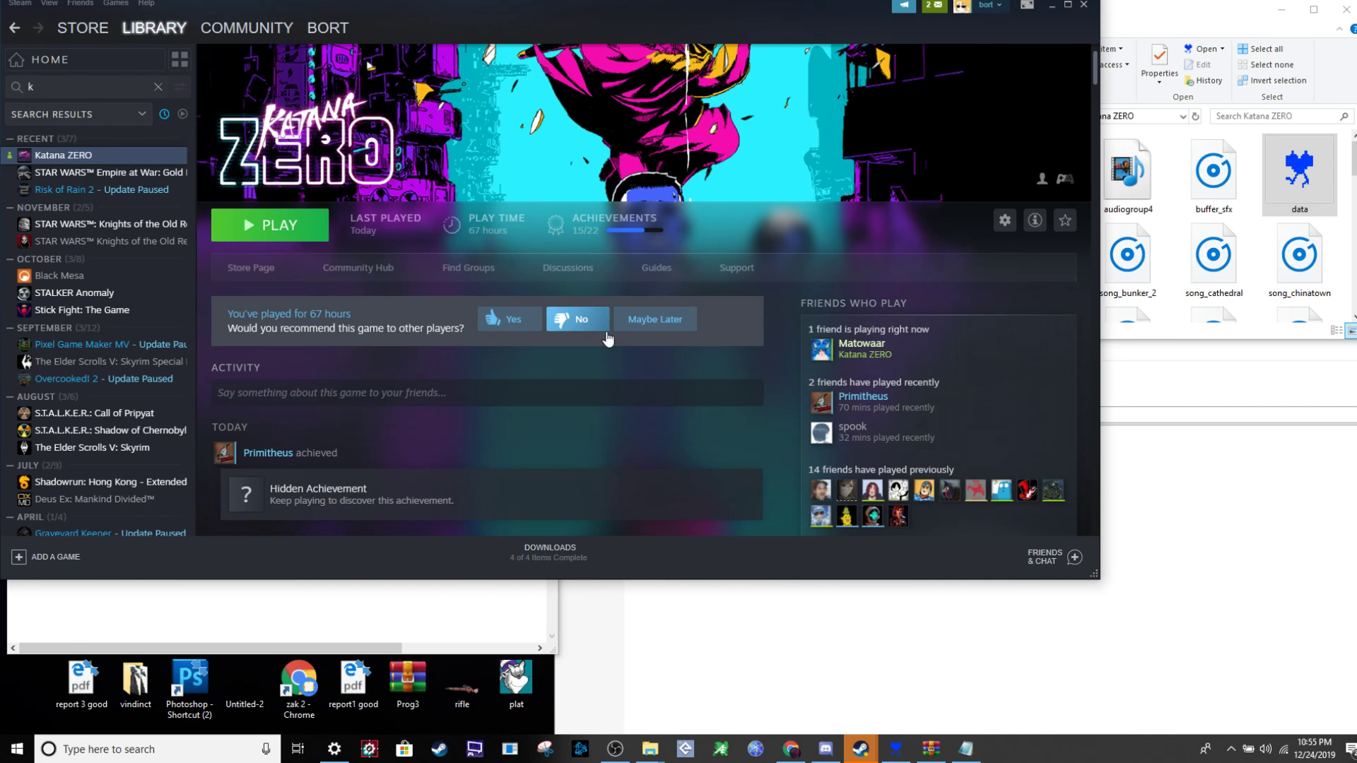
right_click(109, 156)
left_click(157, 267)
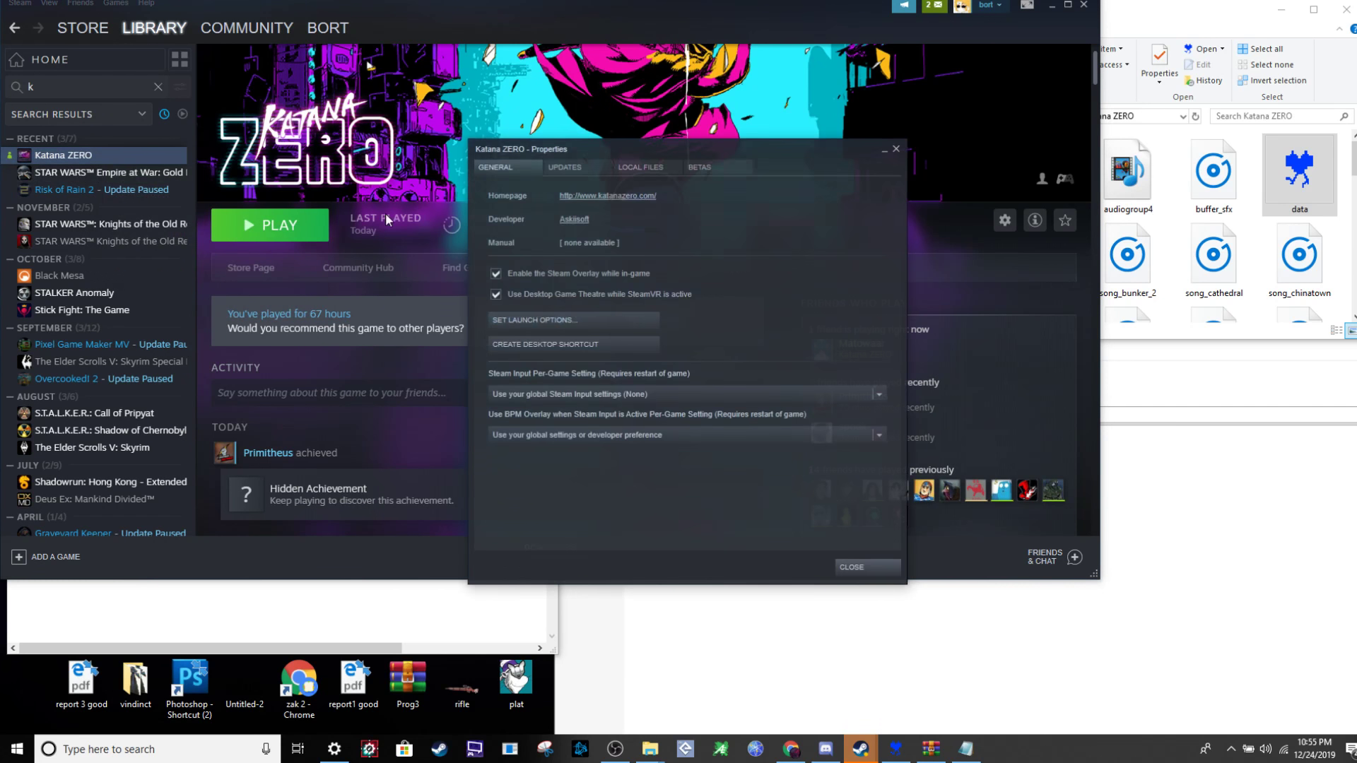
left_click(566, 167)
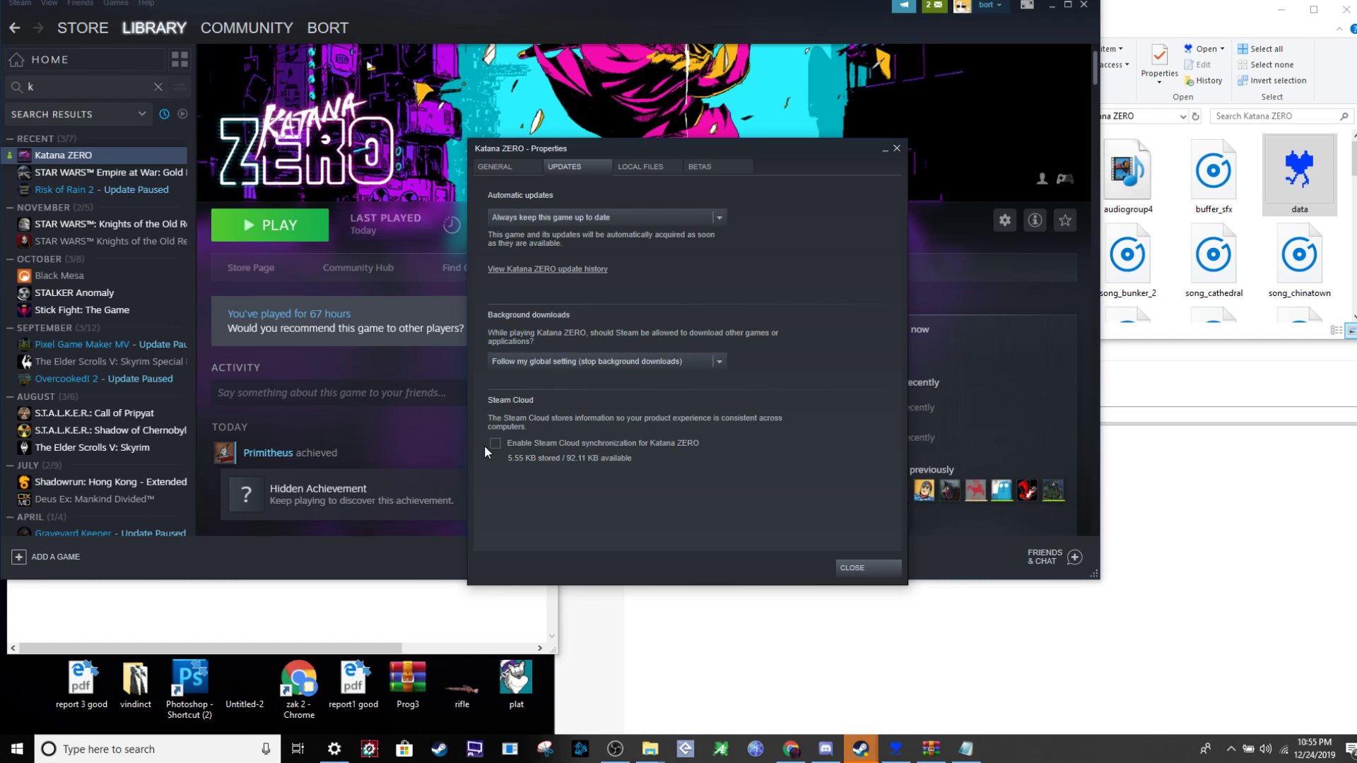
left_click(858, 566)
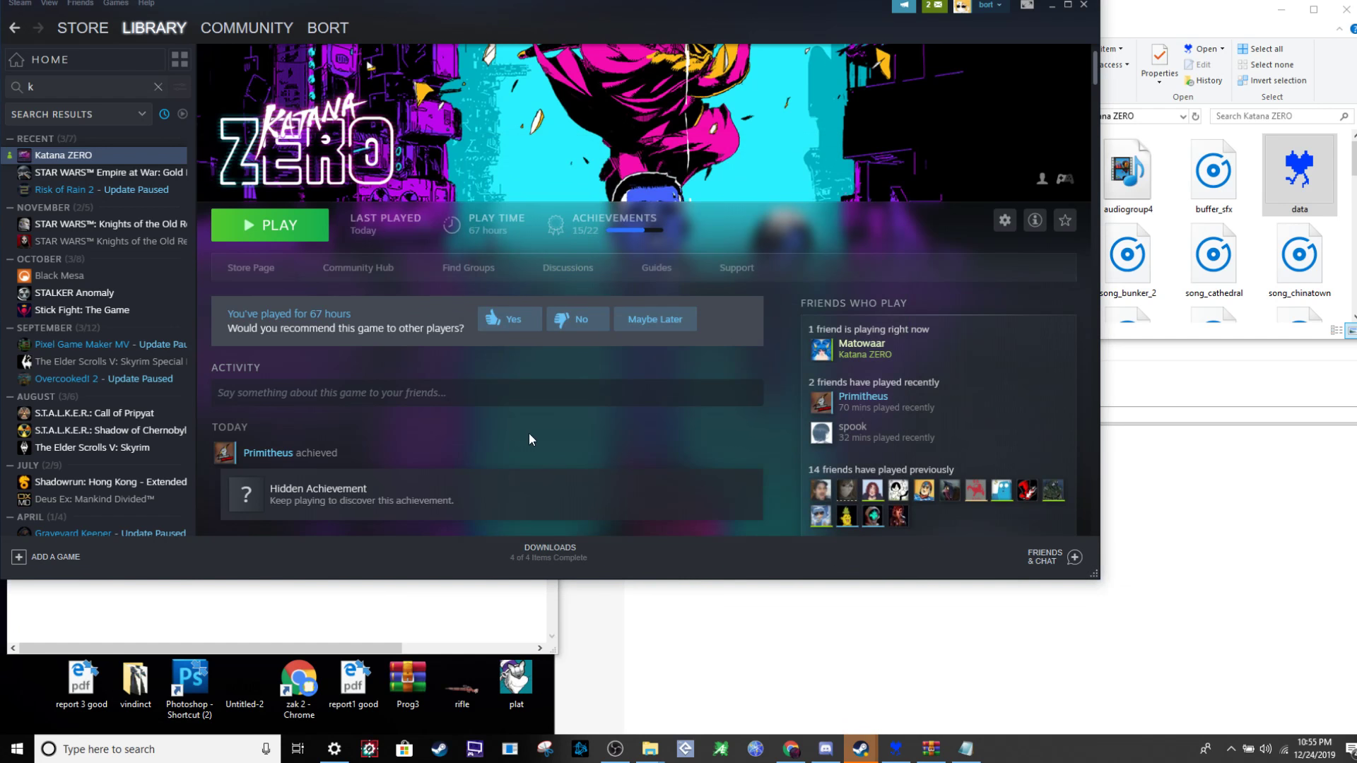
Bring the Dragon mod archive forward and browse into its Patch folder to list the .utp file.
key("alt+Tab")
left_click(717, 665)
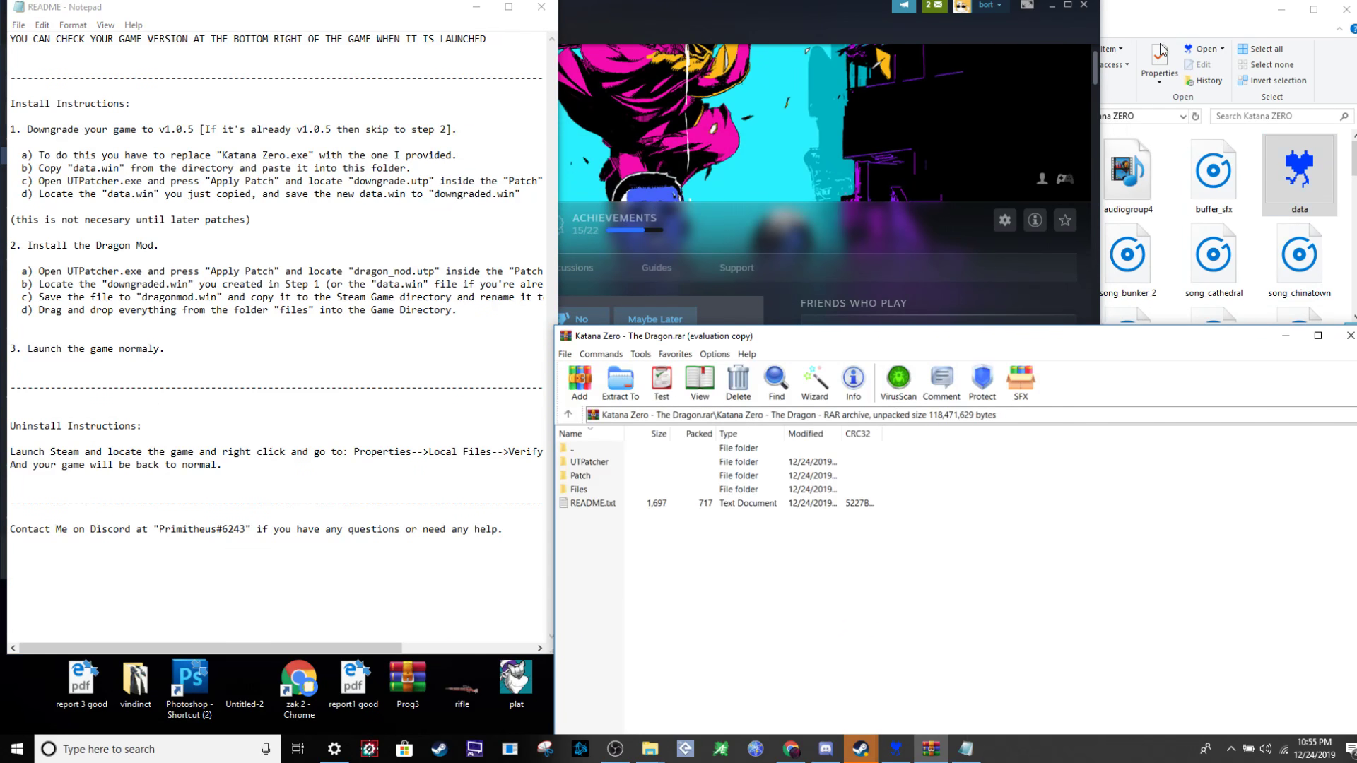
left_click(1315, 155)
left_click(1102, 537)
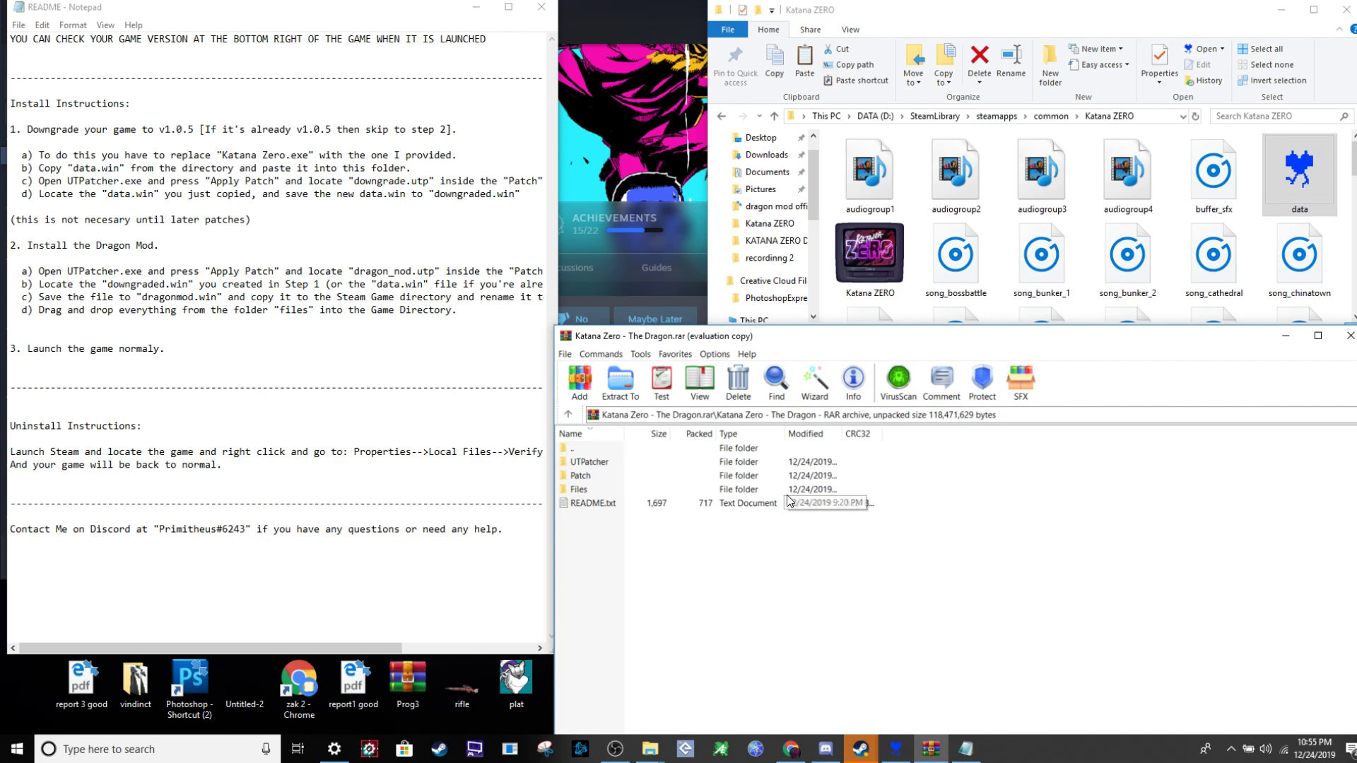
double_click(678, 489)
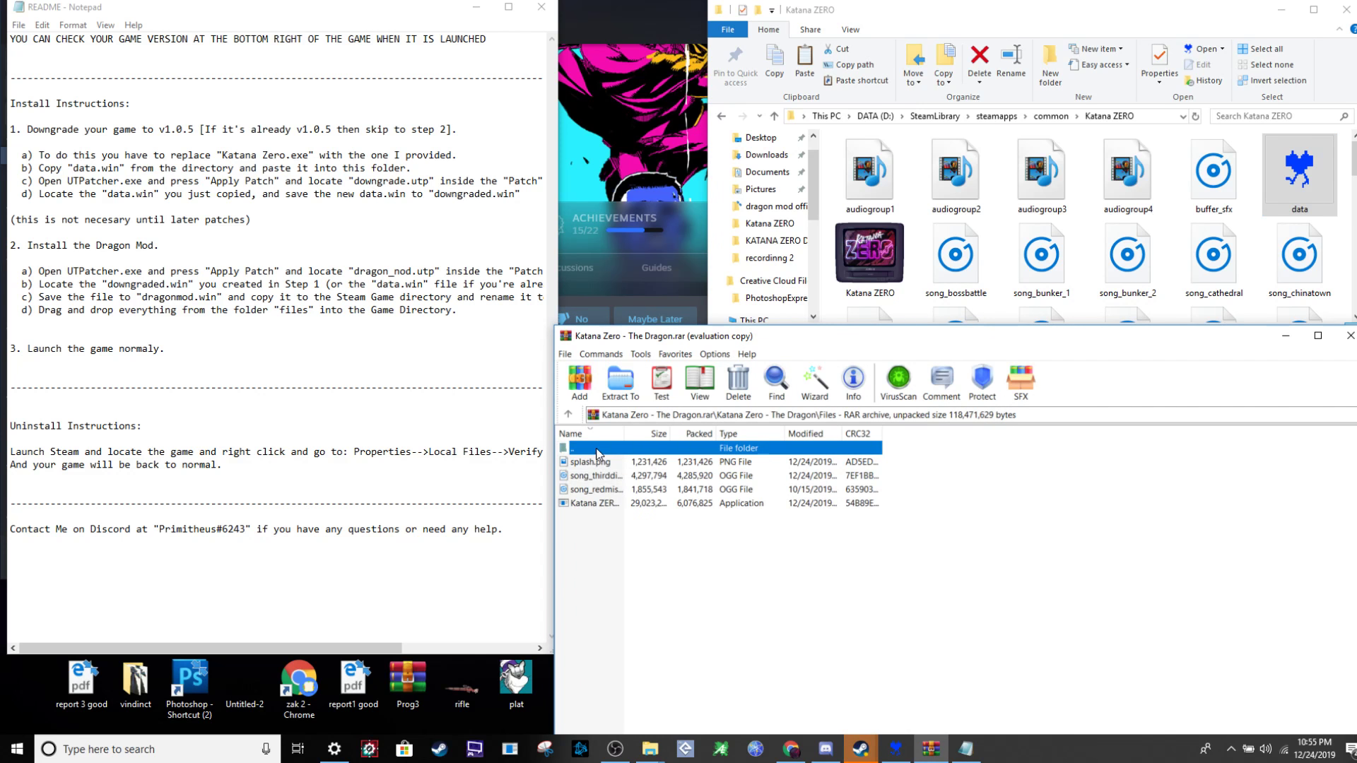
double_click(620, 449)
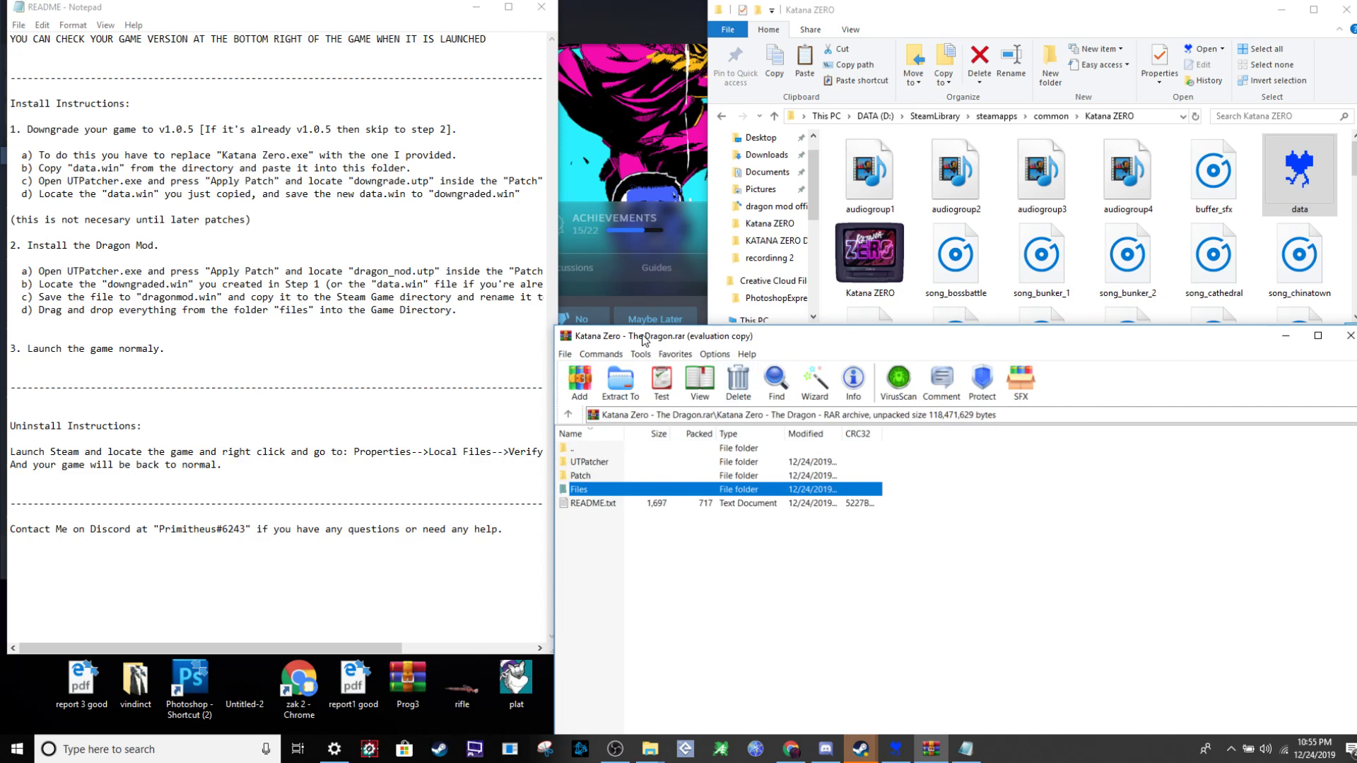
double_click(592, 476)
double_click(594, 450)
double_click(590, 475)
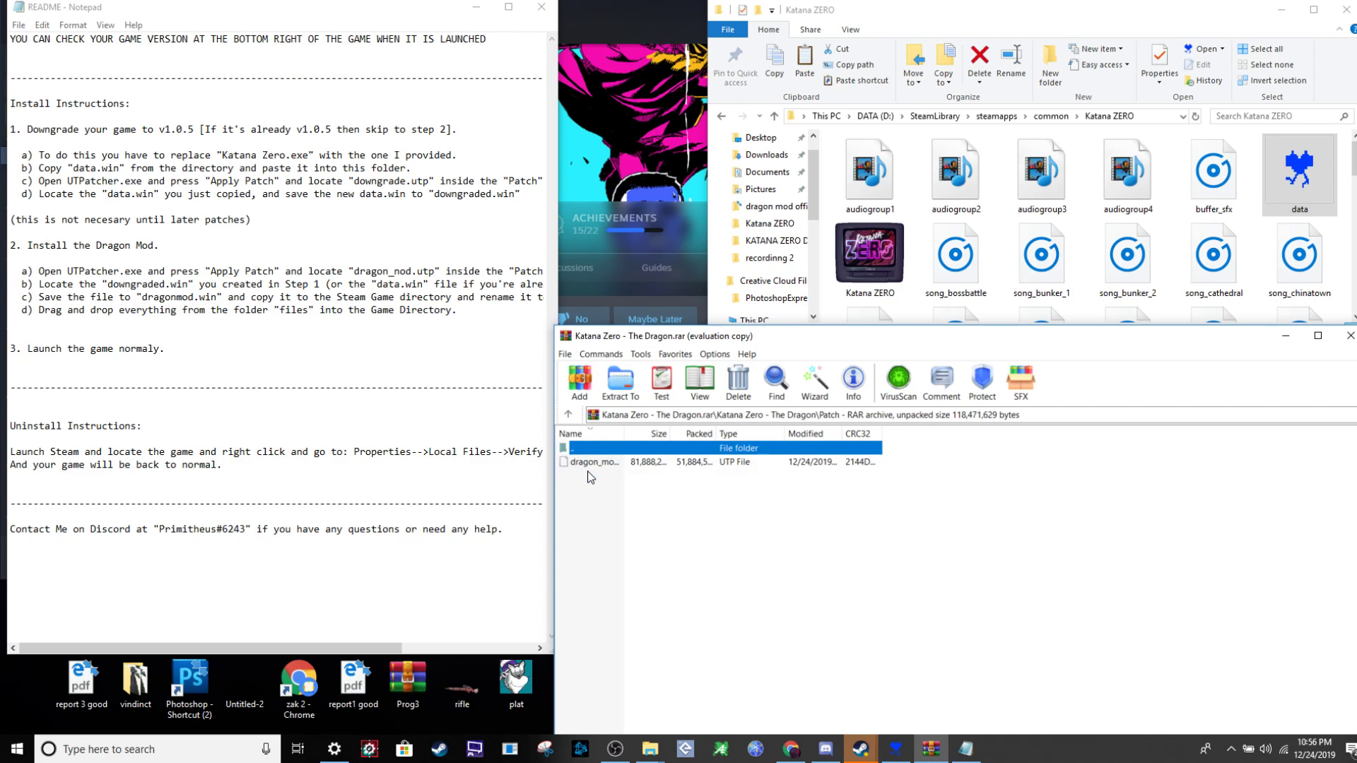
left_click_drag(1124, 20, 975, 16)
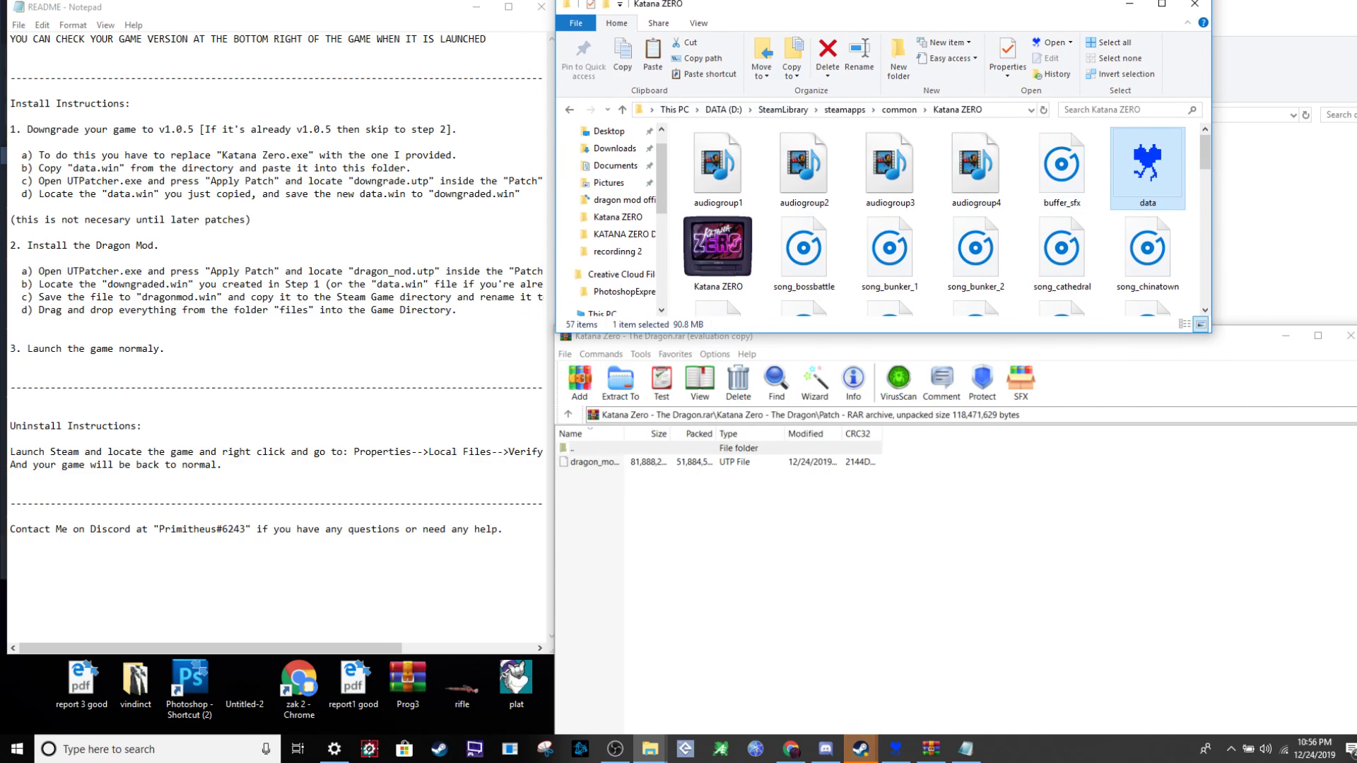
Copy the game's data file from Katana ZERO into the dragon mod official folder.
left_click(1234, 205)
left_click(955, 636)
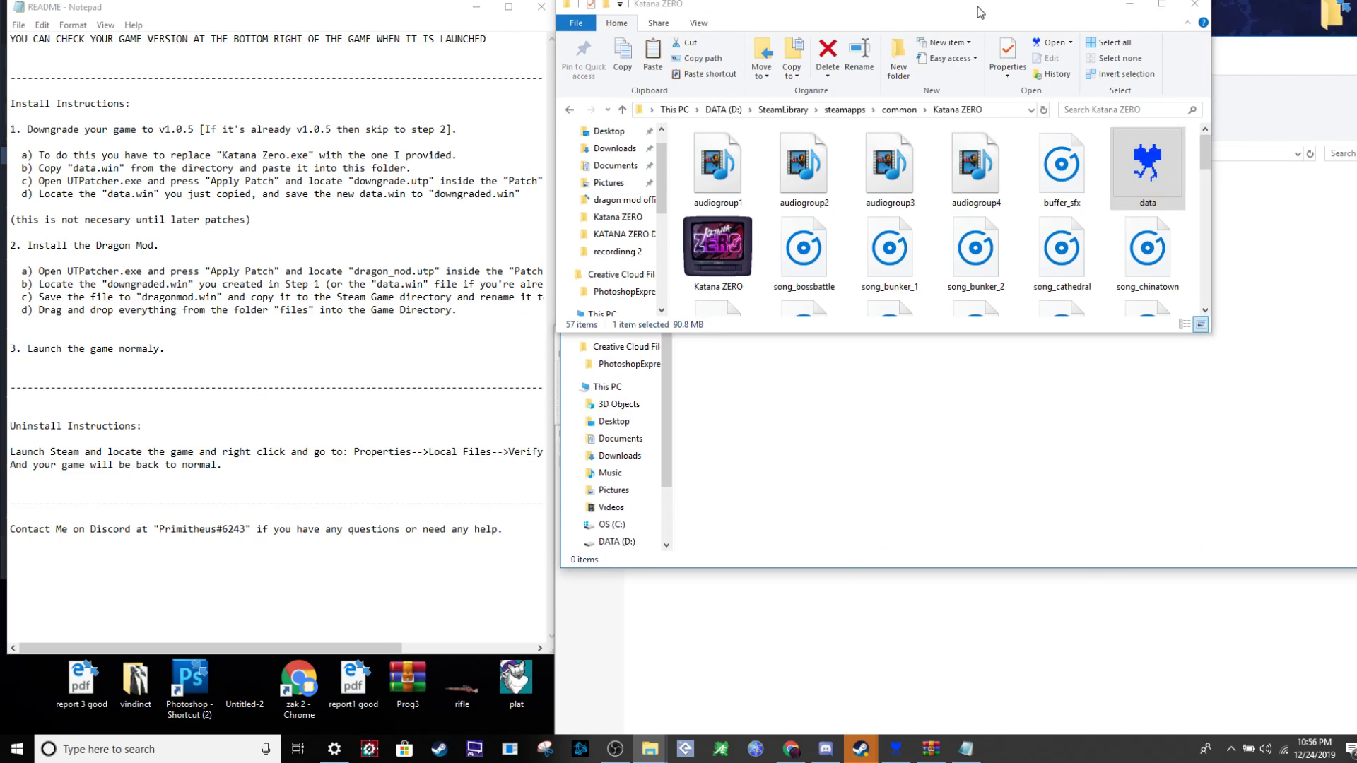
left_click_drag(1159, 166, 1286, 309)
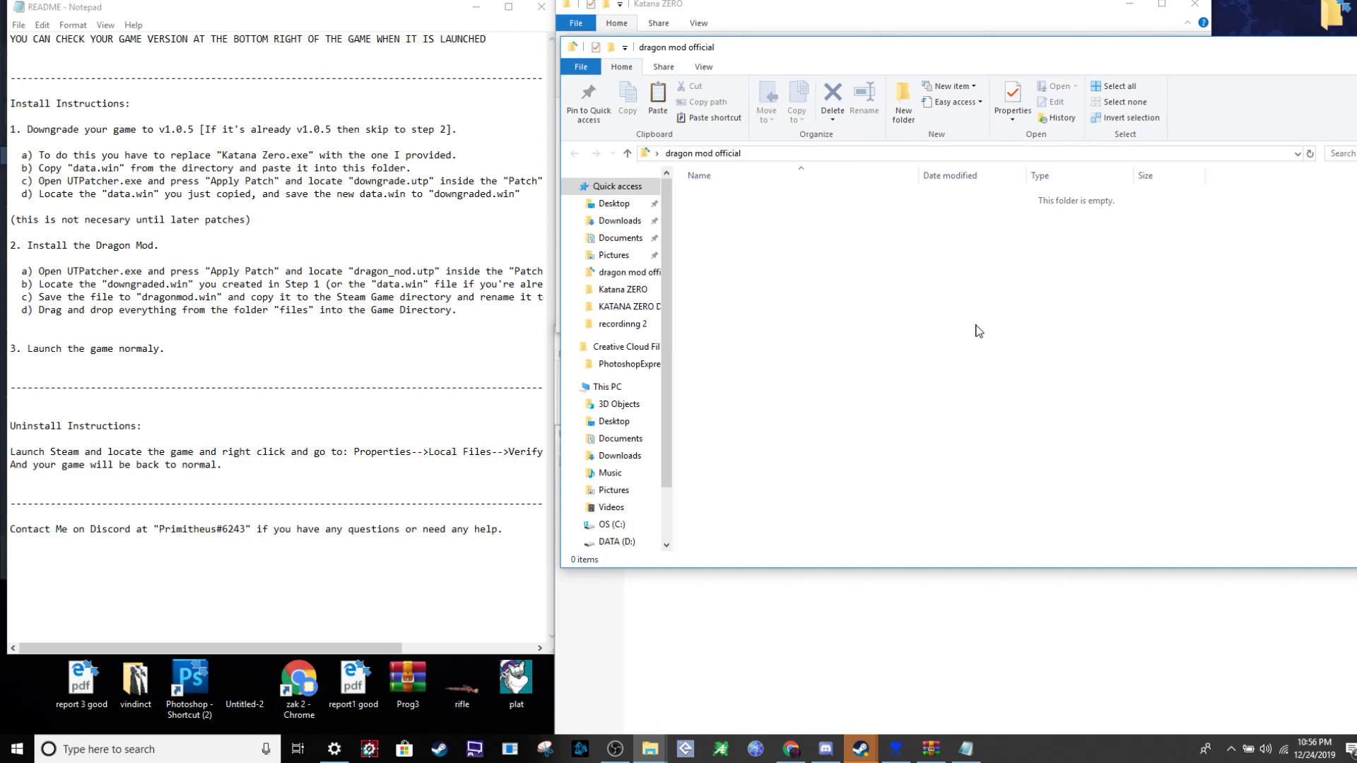
Extract dragon_mod.utp from the archive's Patch folder into dragon mod official.
left_click(843, 609)
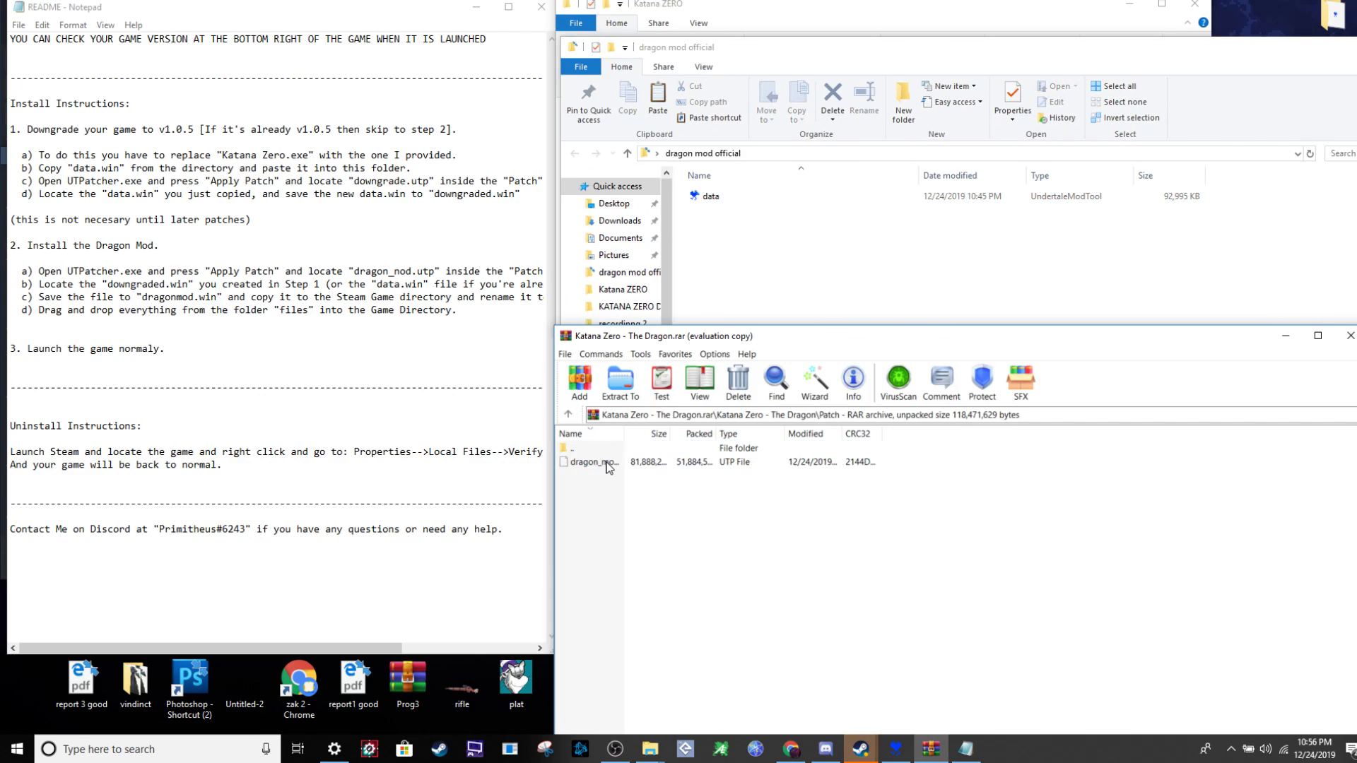
left_click_drag(610, 464, 870, 282)
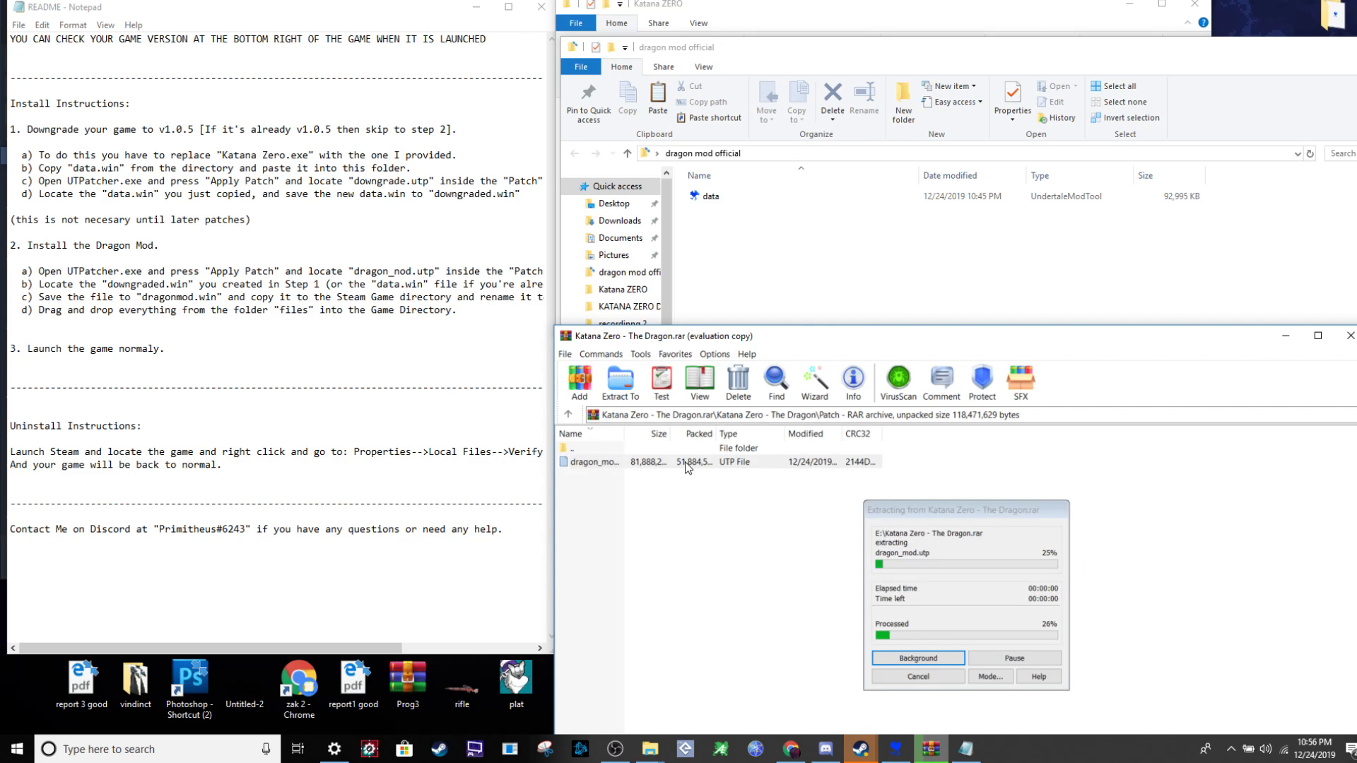
left_click(682, 597)
left_click(621, 452)
double_click(621, 453)
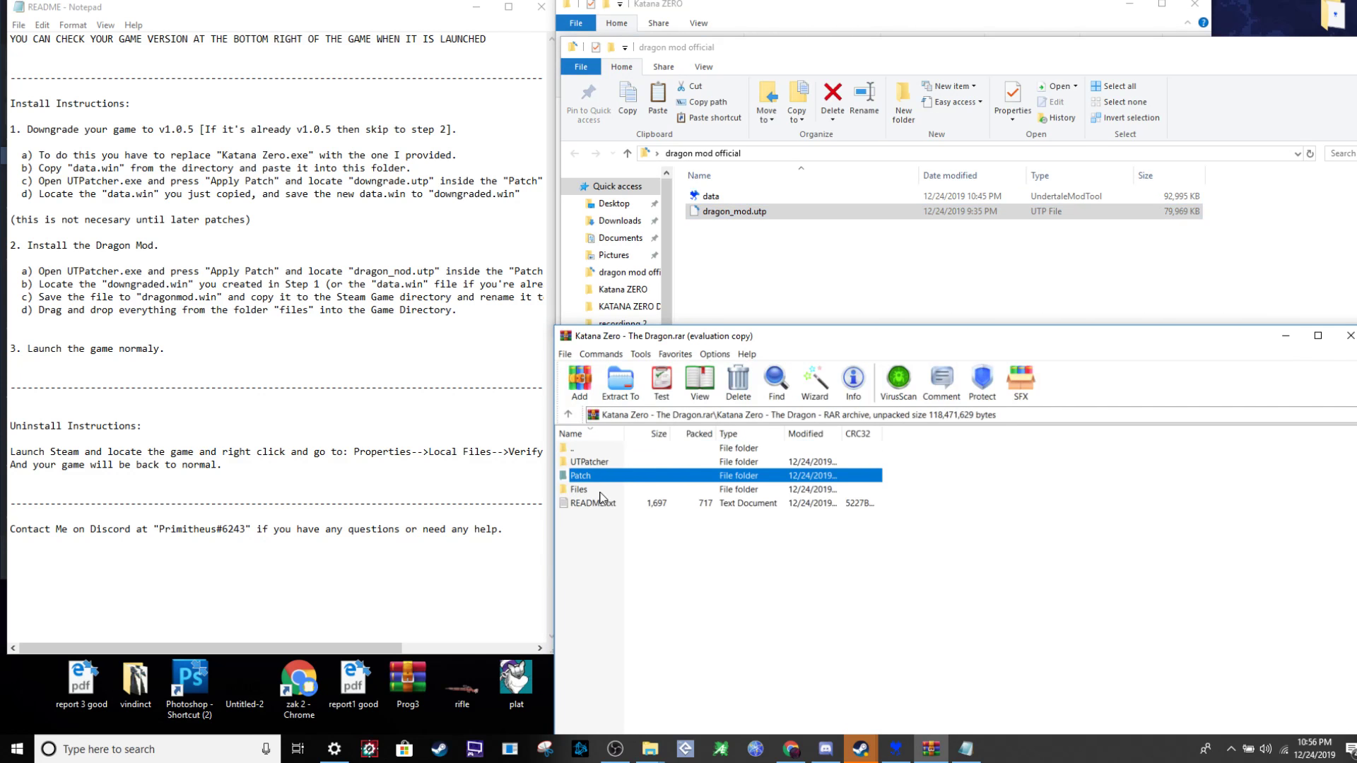
left_click(949, 273)
Rename the copied data file in dragon mod official to 'data unpatched' via right-click Rename.
left_click_drag(813, 57, 755, 72)
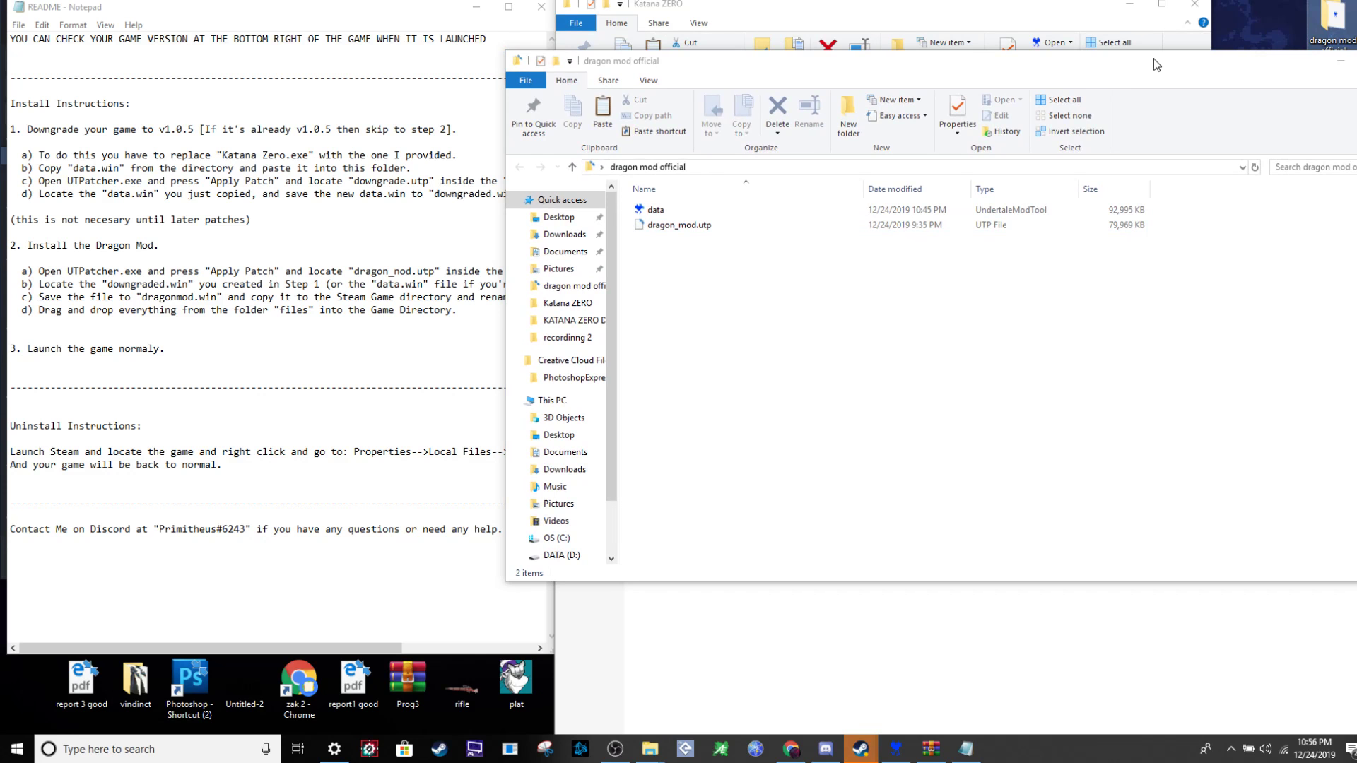
left_click_drag(1153, 64, 1299, 60)
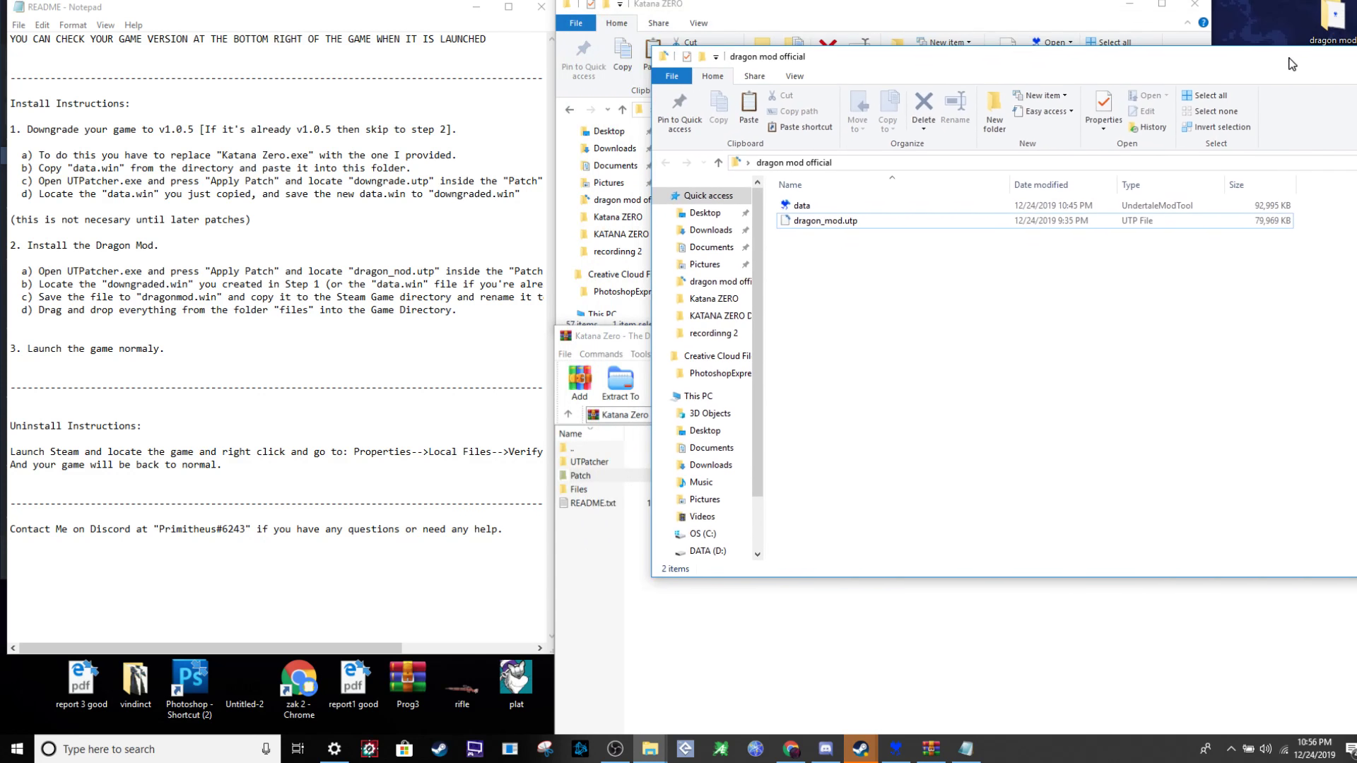
left_click(901, 18)
left_click(1168, 417)
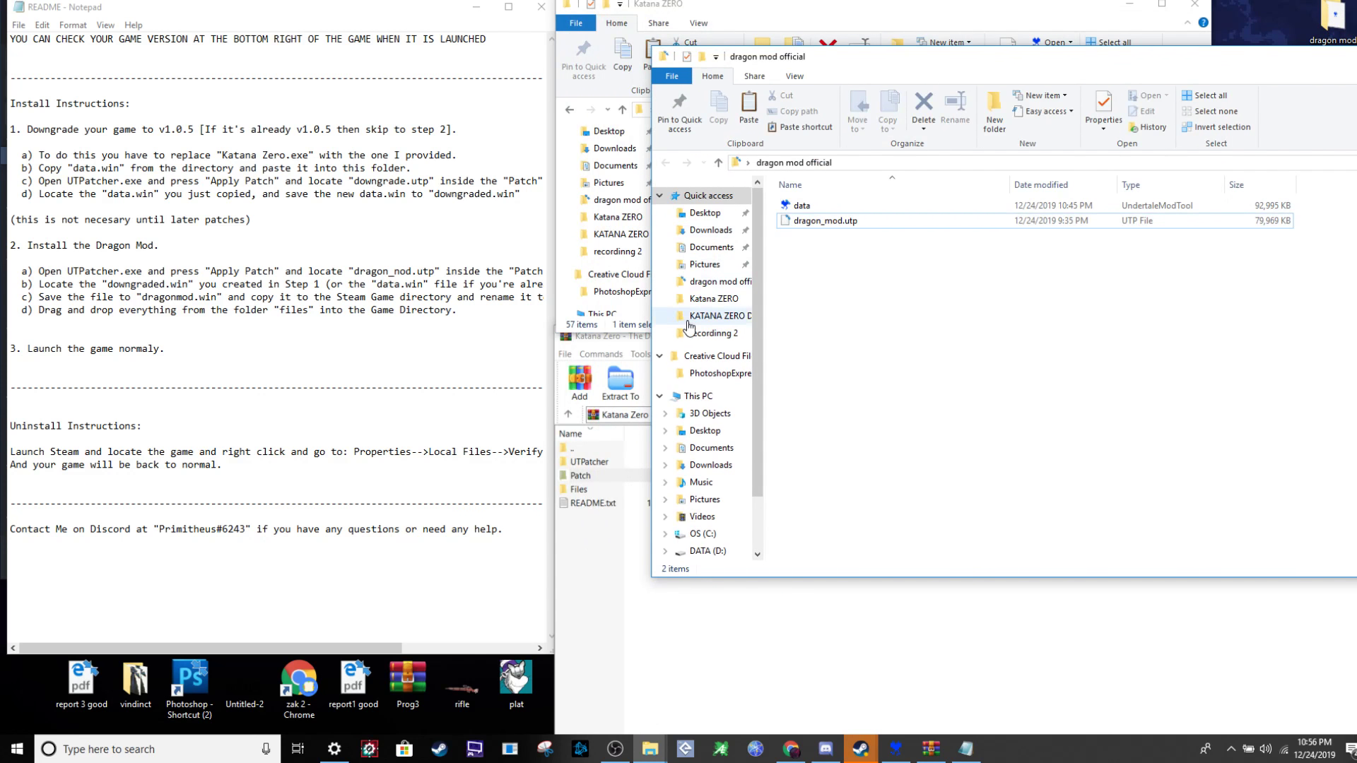
right_click(820, 205)
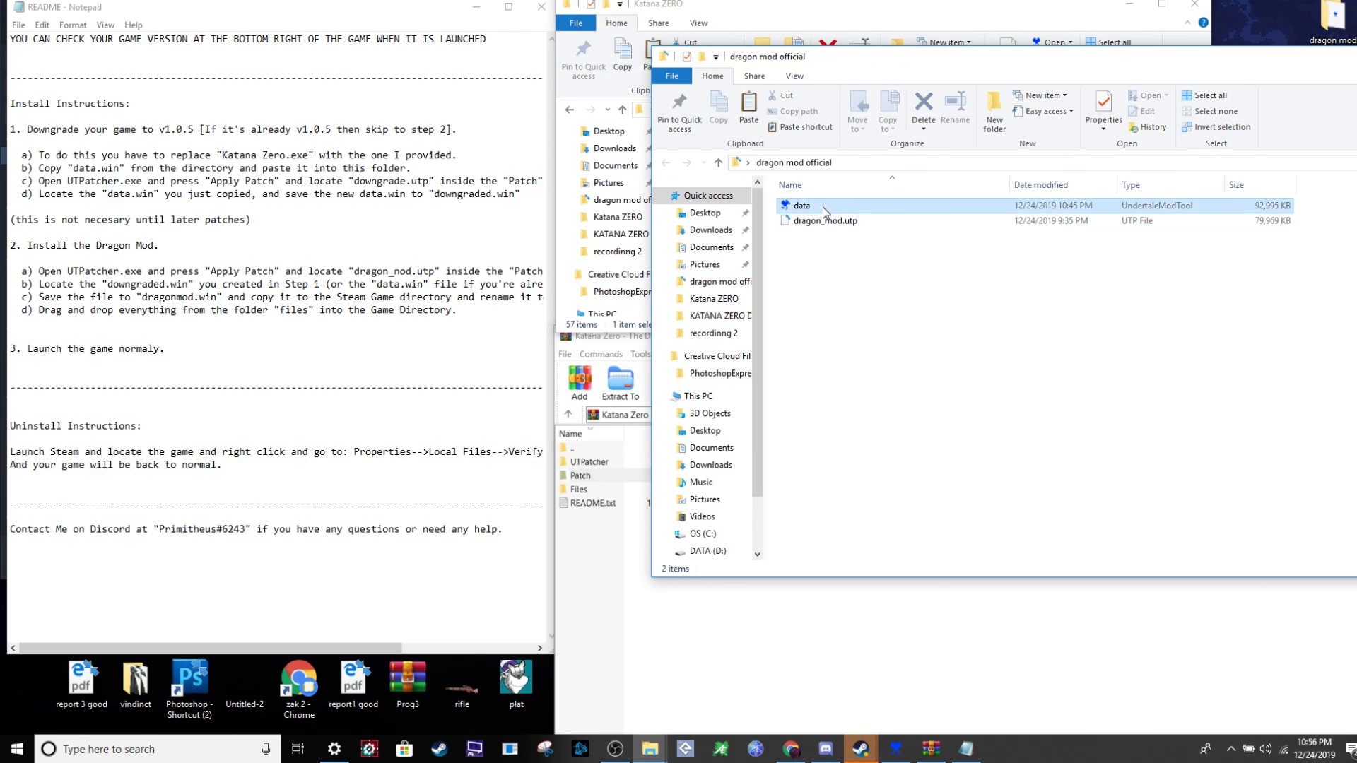
left_click(886, 501)
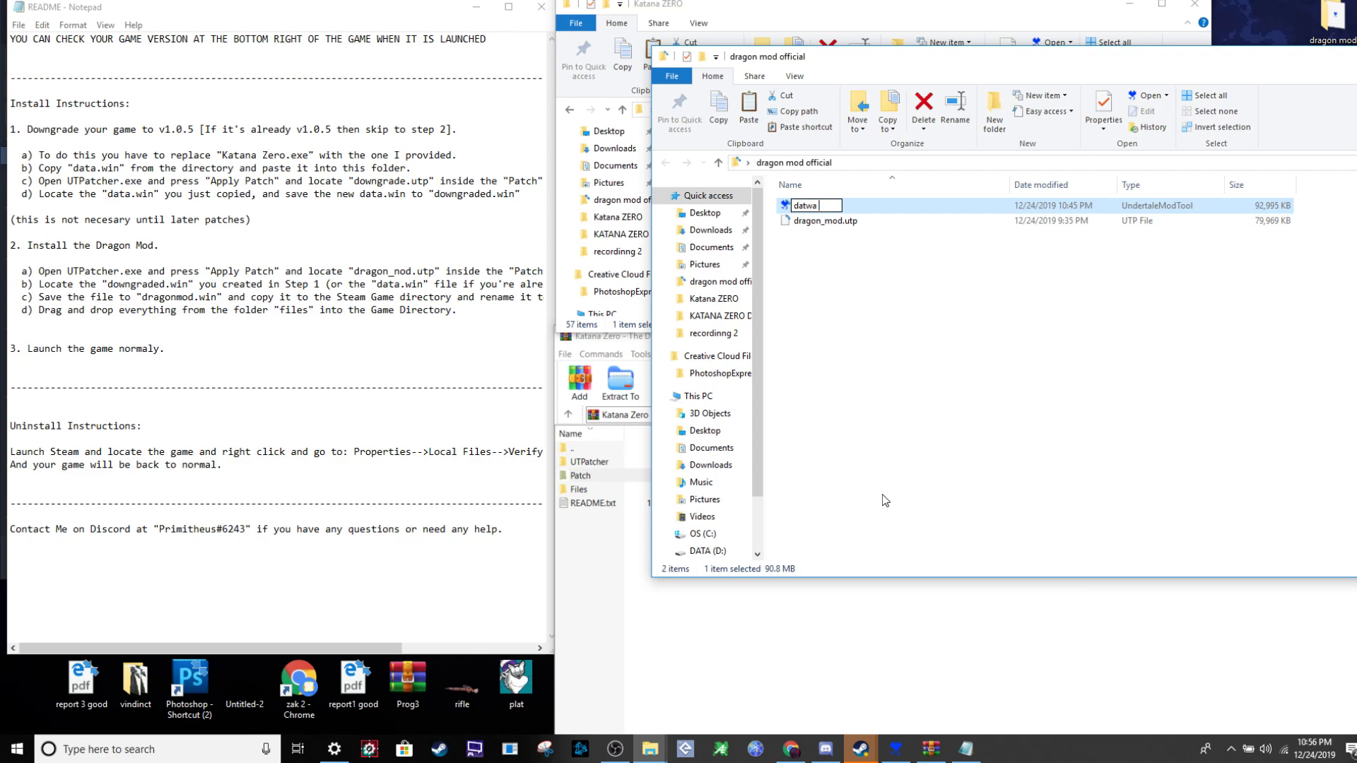
type("unpatched")
key("Return")
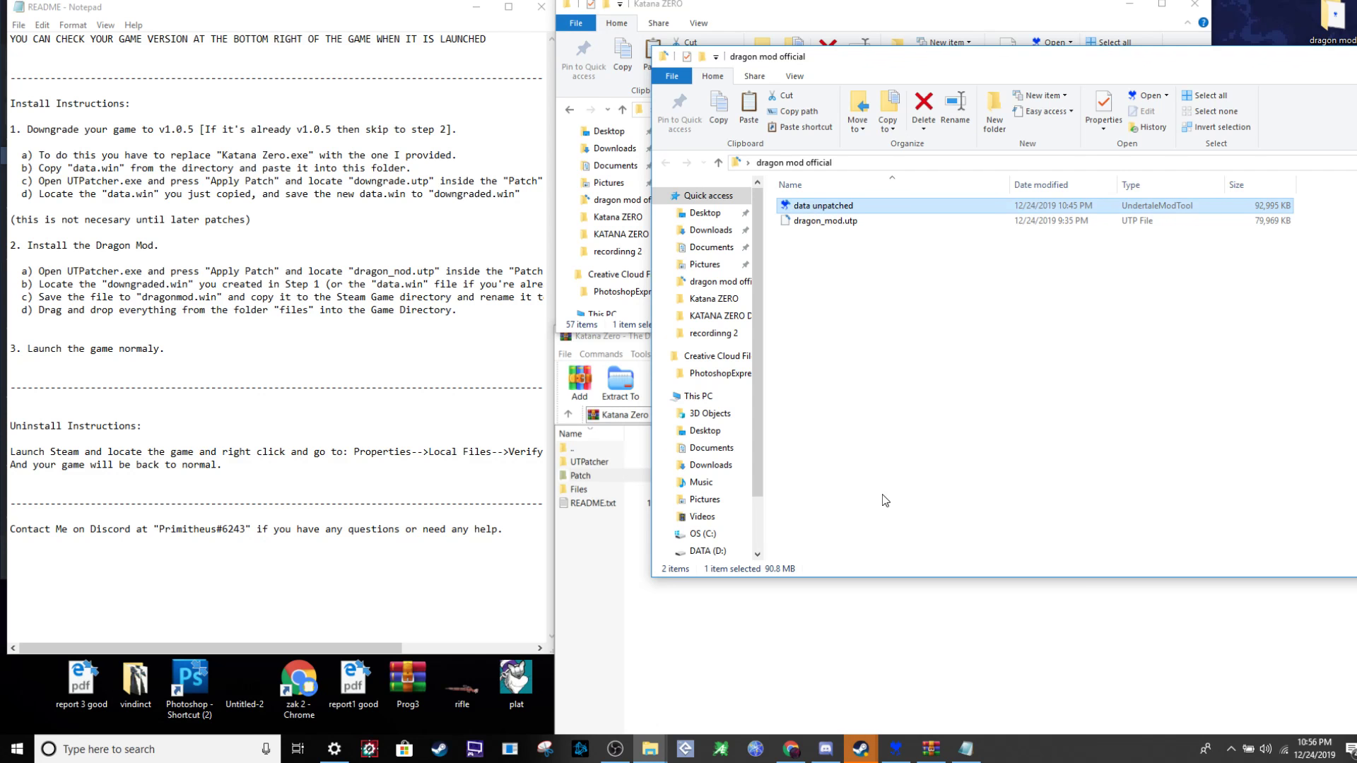
left_click(931, 750)
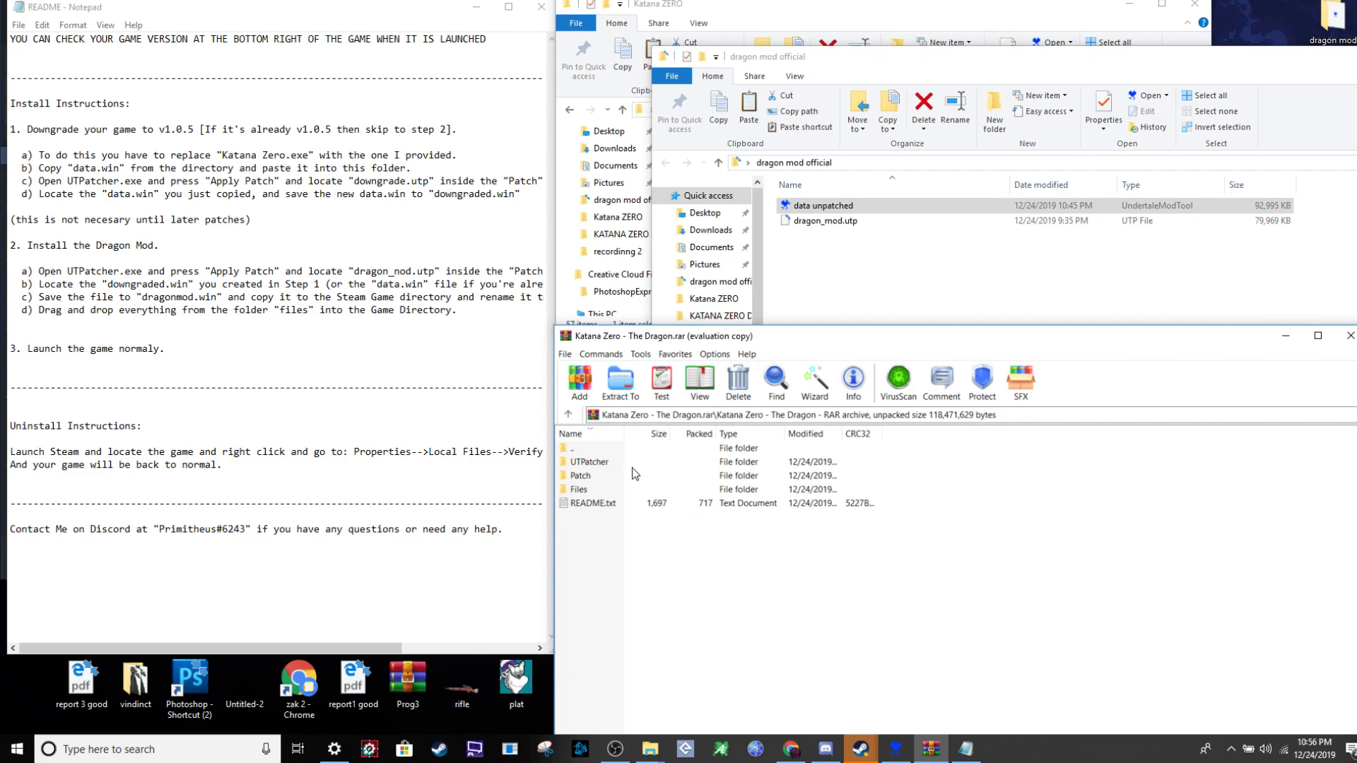
Run UTPatcher.exe from the archive's UTPatcher folder and move its windows into clear view.
left_click(613, 464)
double_click(613, 466)
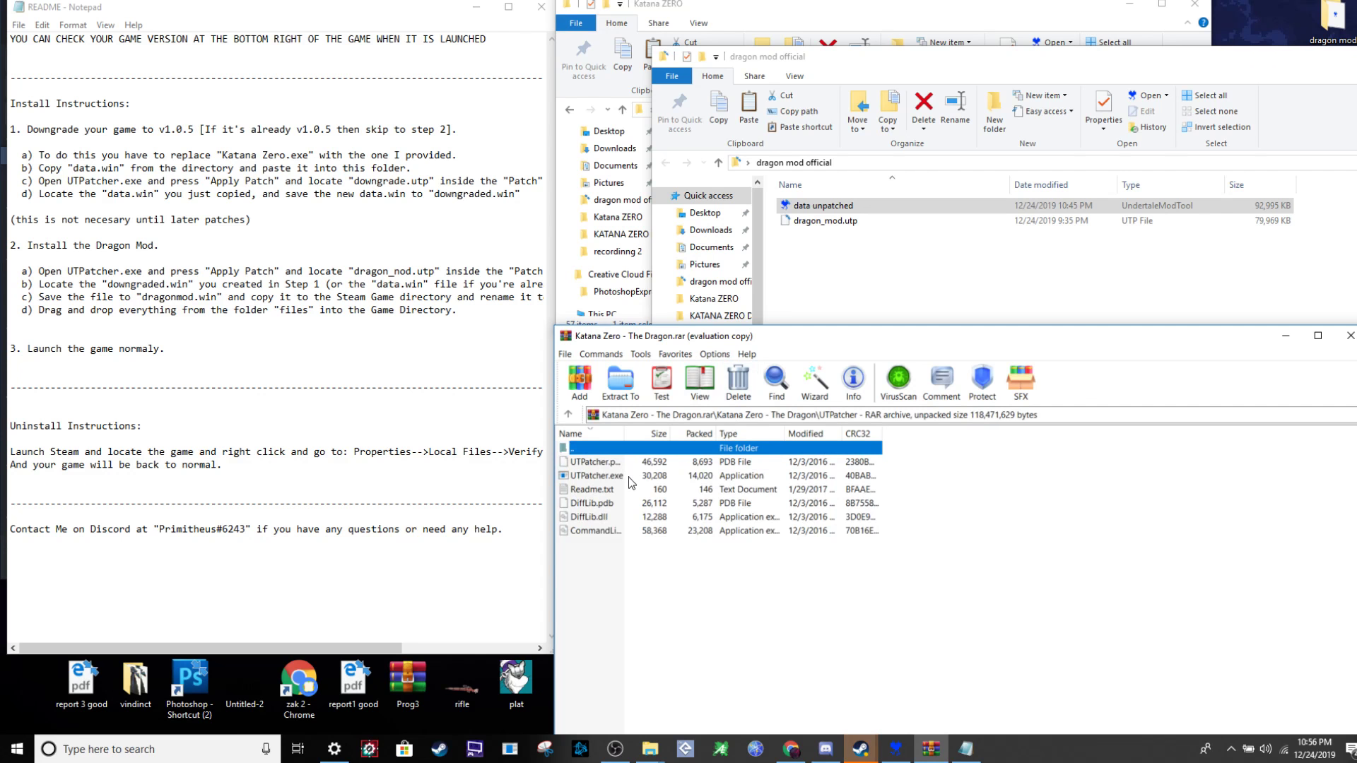
left_click(629, 477)
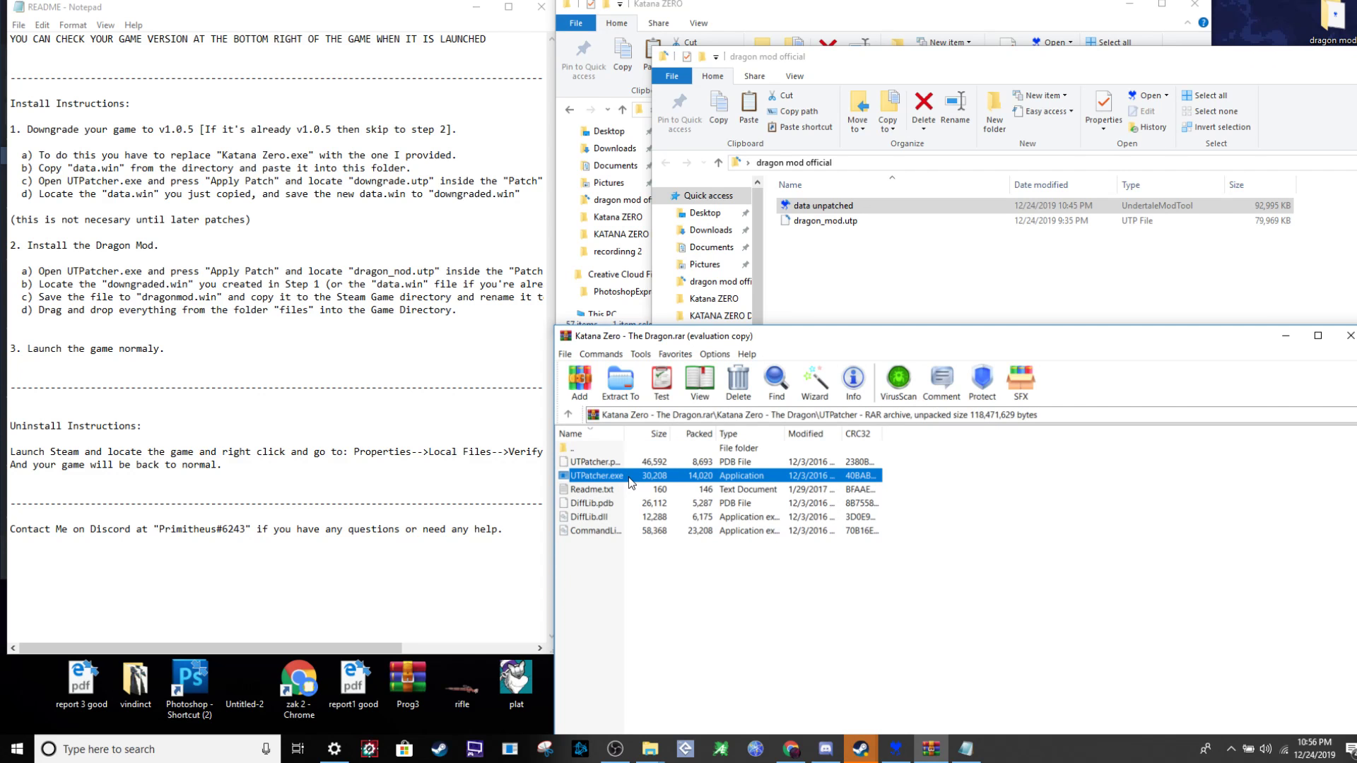
double_click(629, 477)
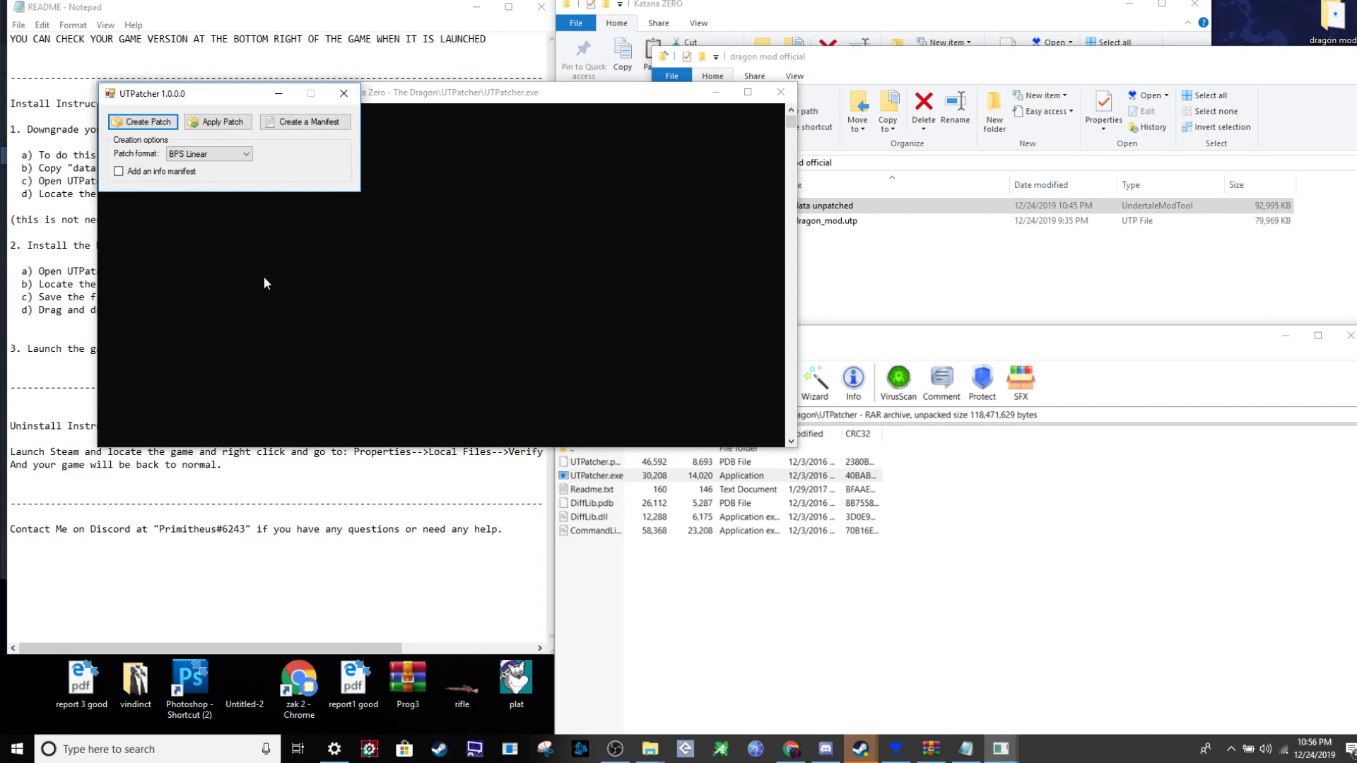
left_click_drag(486, 98, 901, 55)
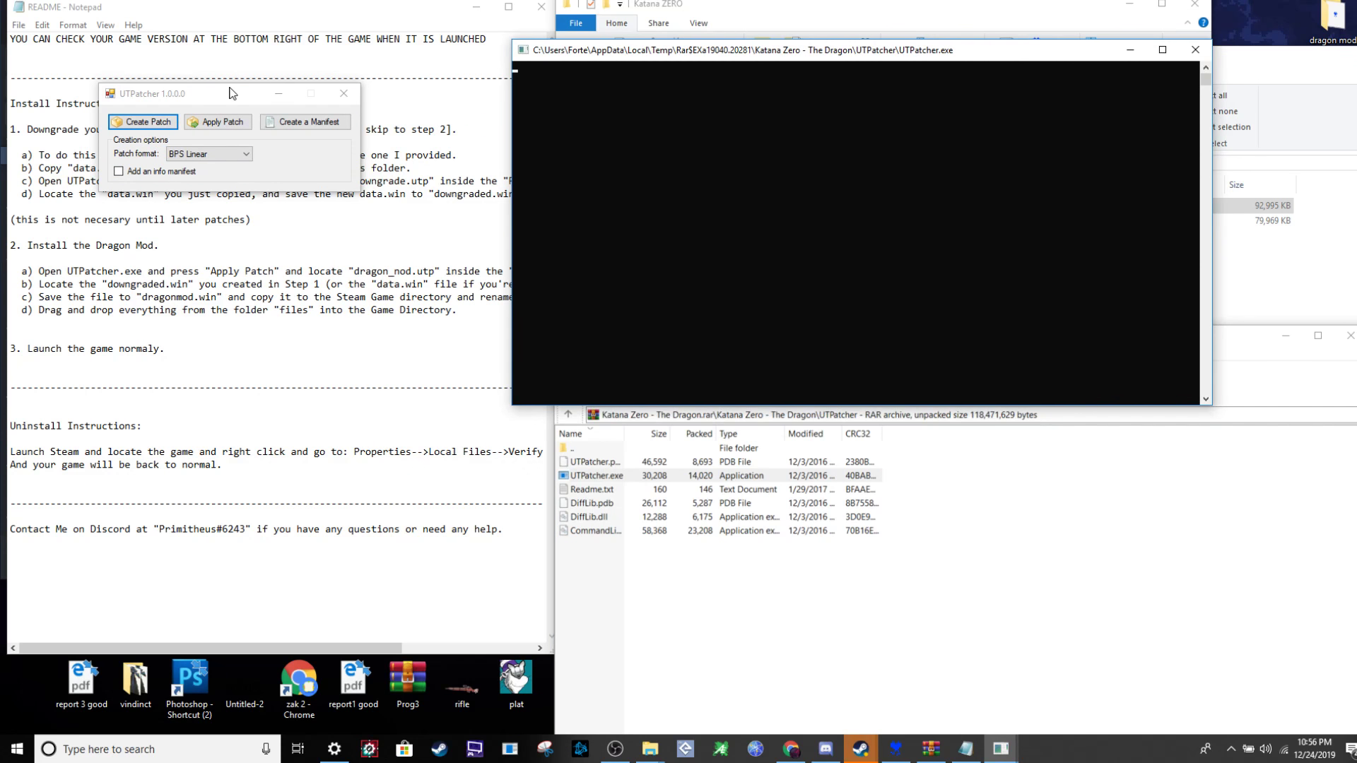
left_click_drag(225, 97, 639, 54)
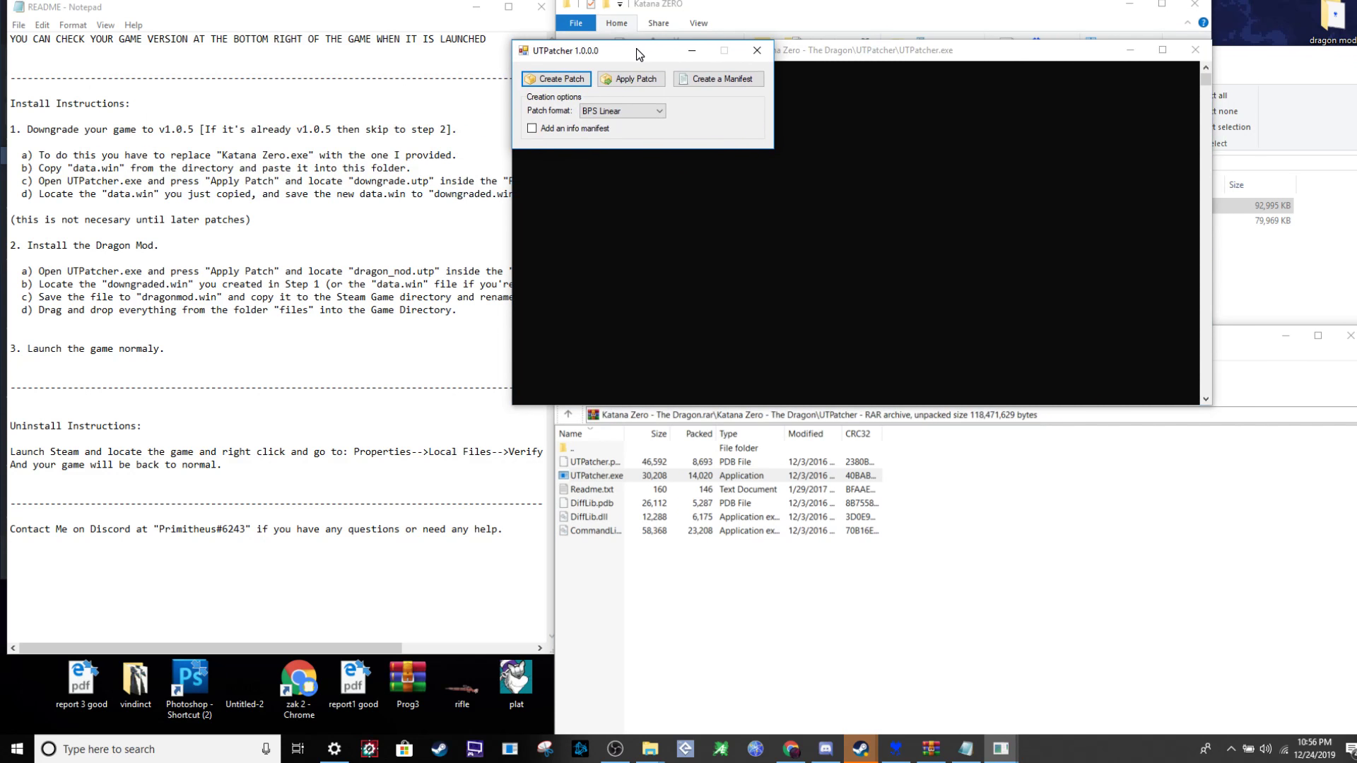
Apply a patch using 'data unpatched' as the original file and dragon_mod.utp as the patch.
left_click(642, 81)
left_click(711, 162)
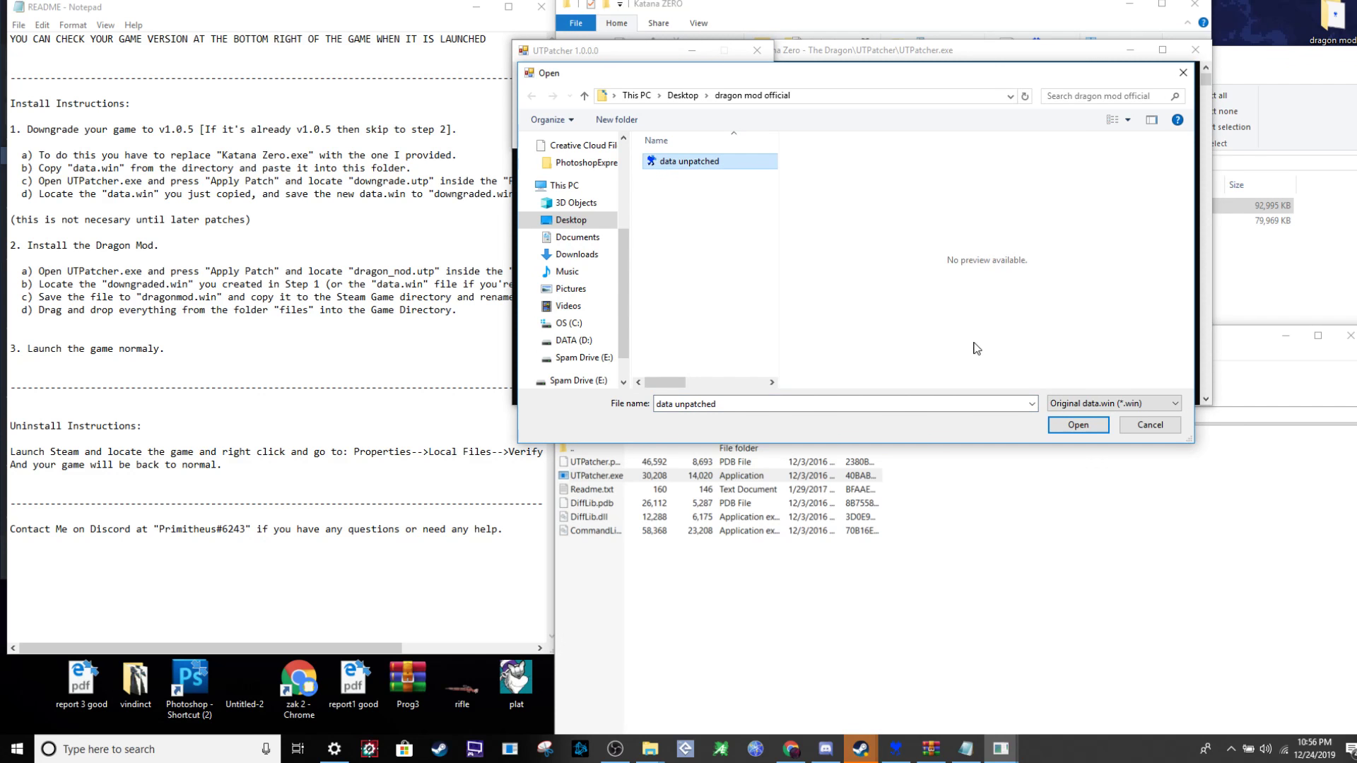
left_click(1085, 432)
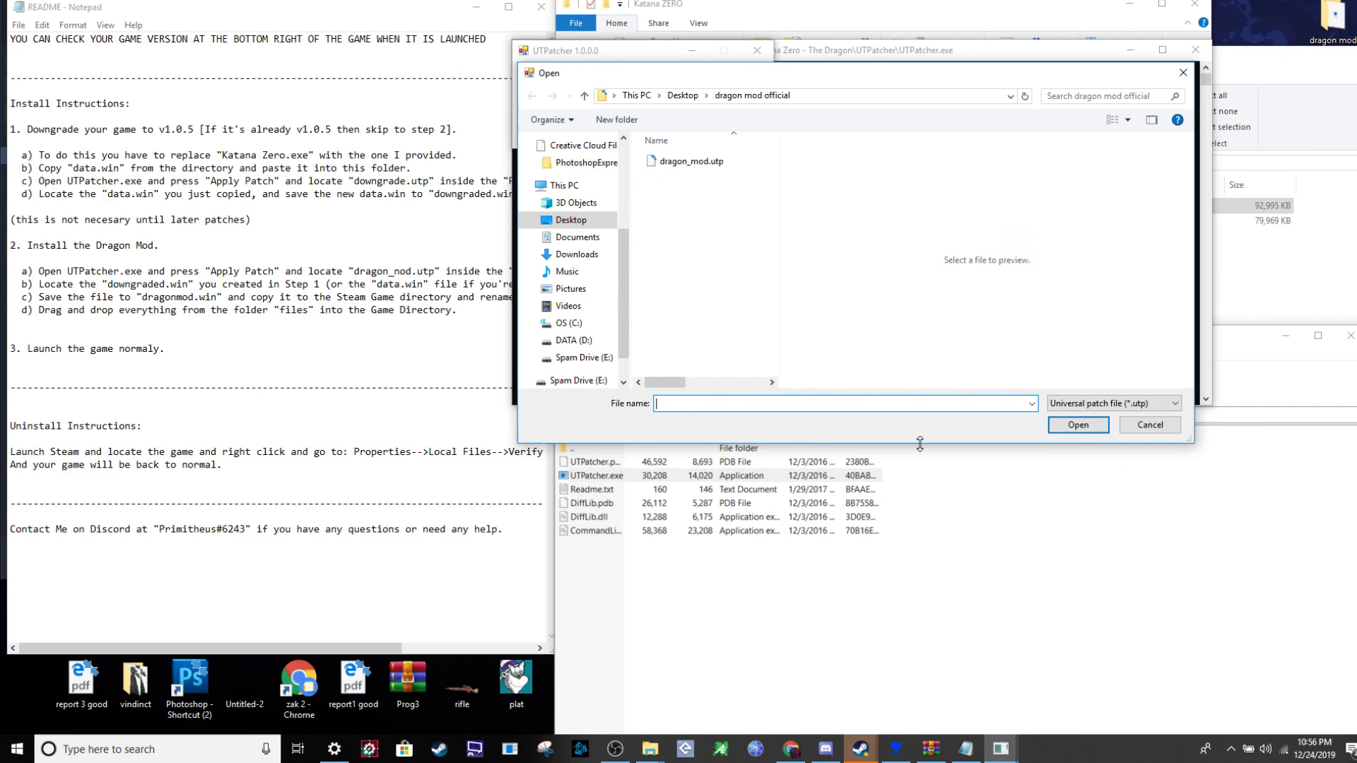
left_click(707, 162)
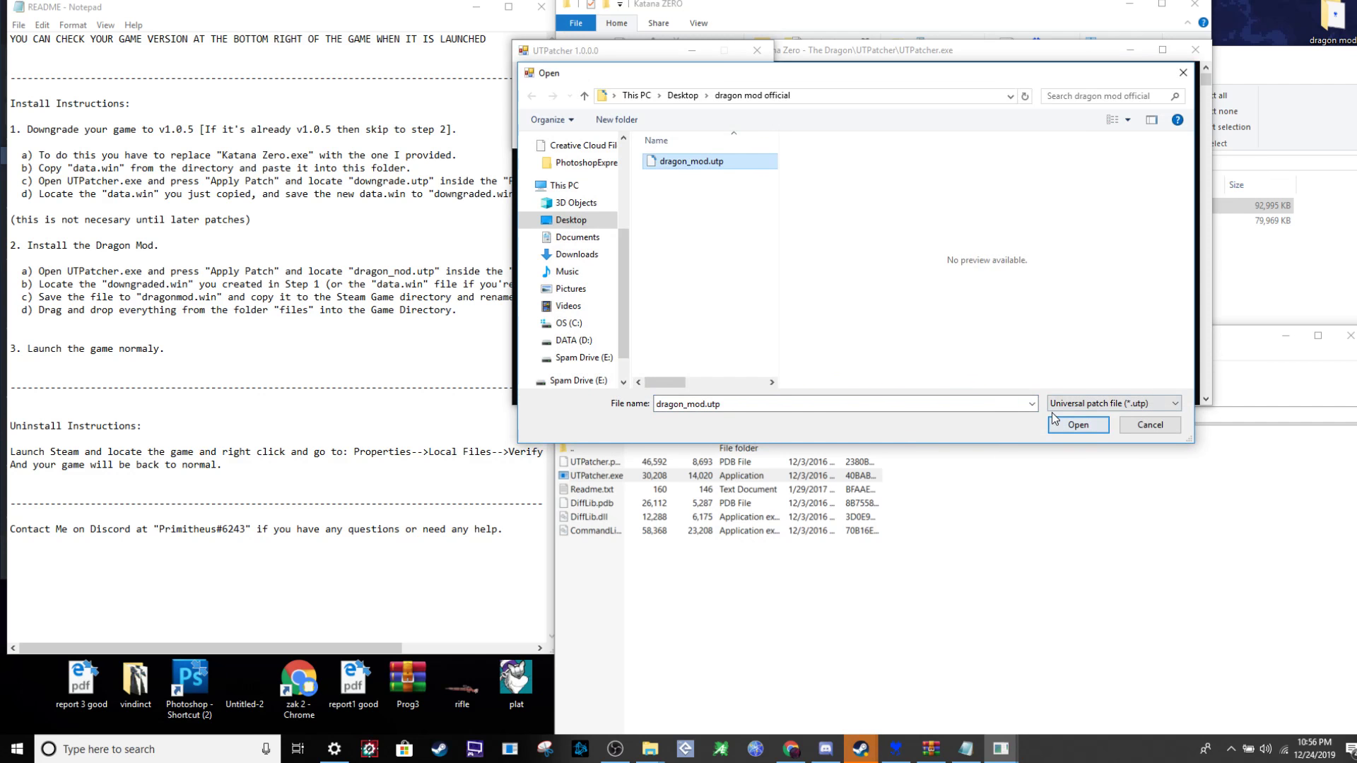
left_click_drag(668, 72, 721, 111)
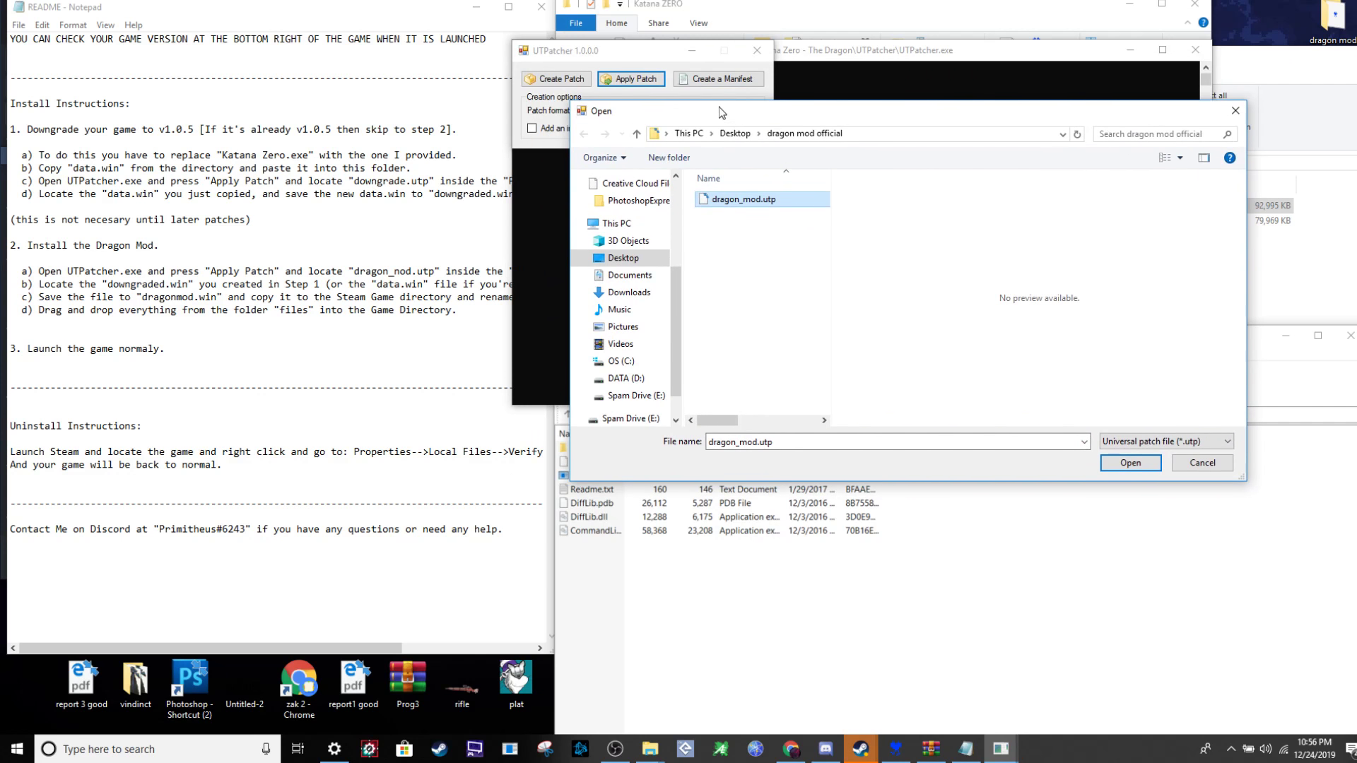
left_click(1131, 462)
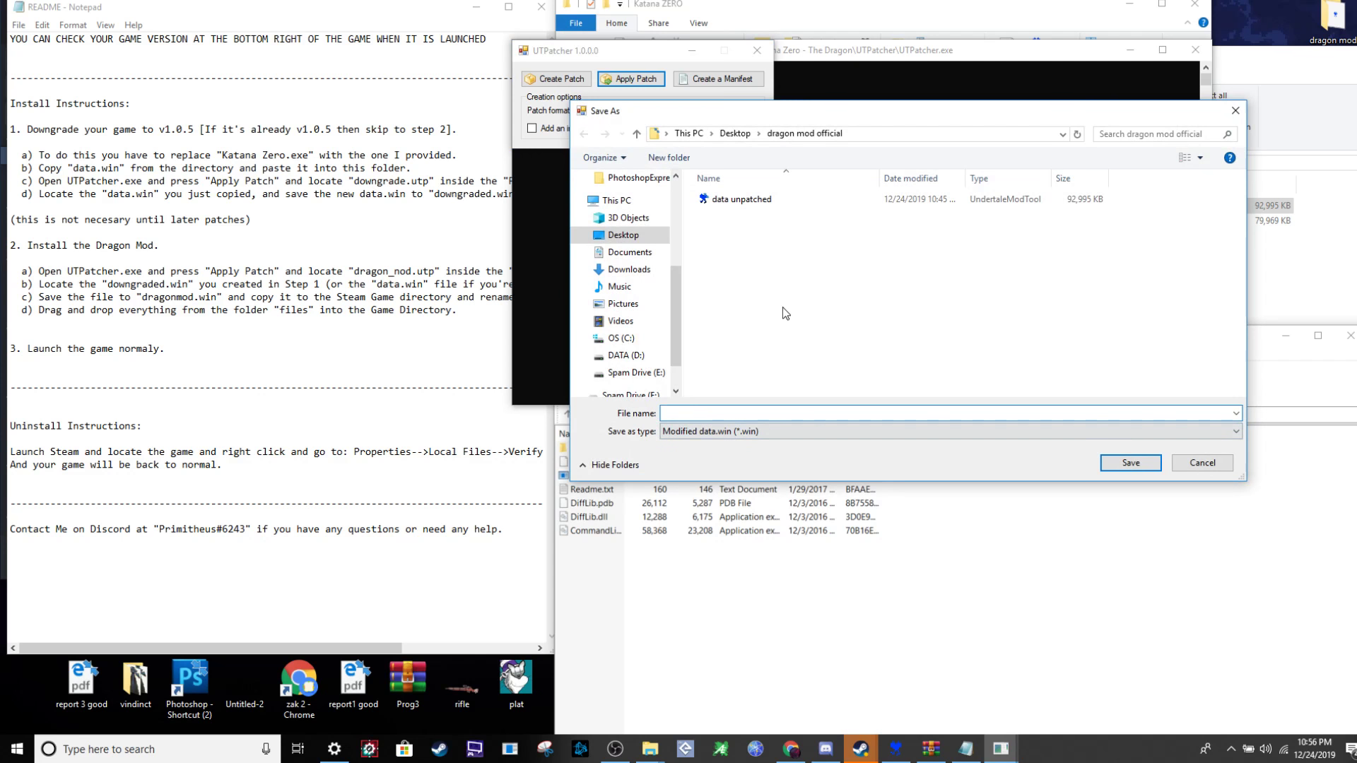
Save the patched output as 'data patched' and acknowledge the Finished message.
type("dat")
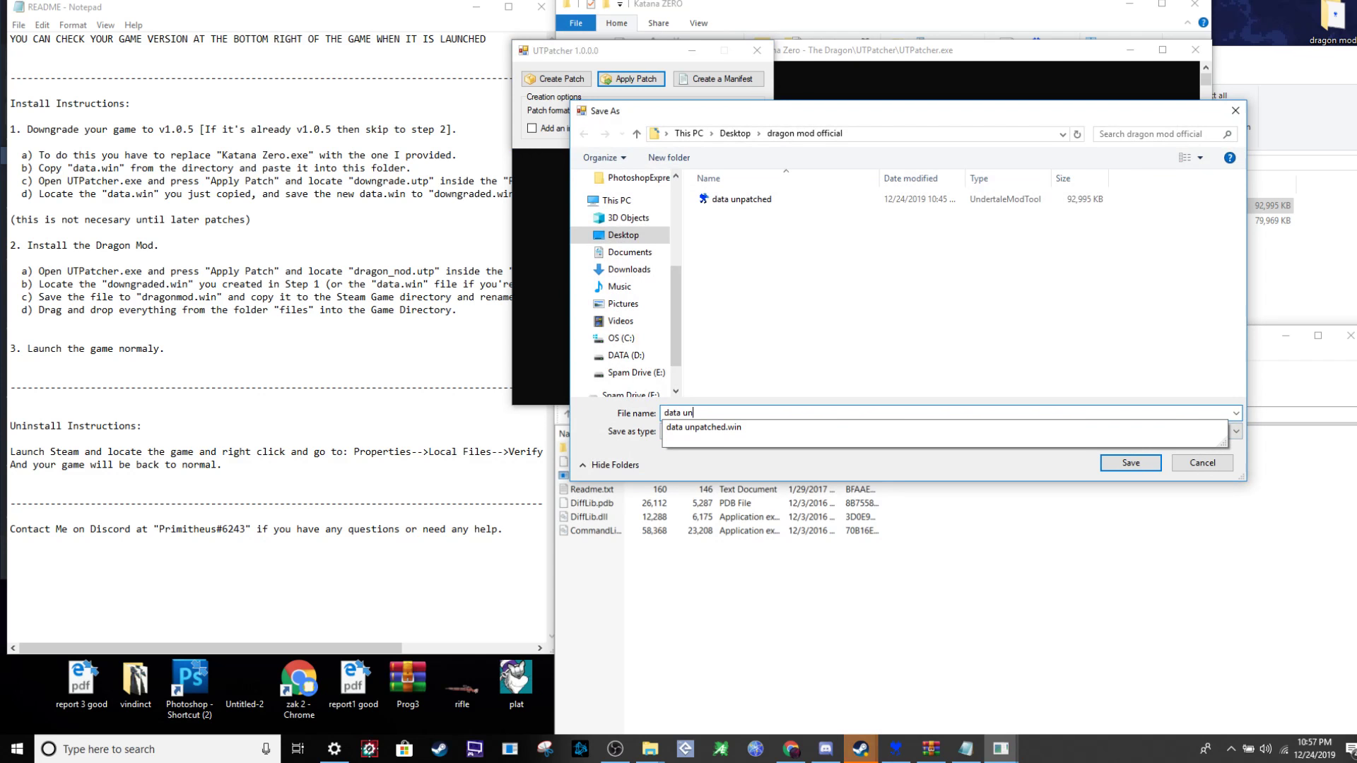
type("a u")
key("BackSpace")
type("patched")
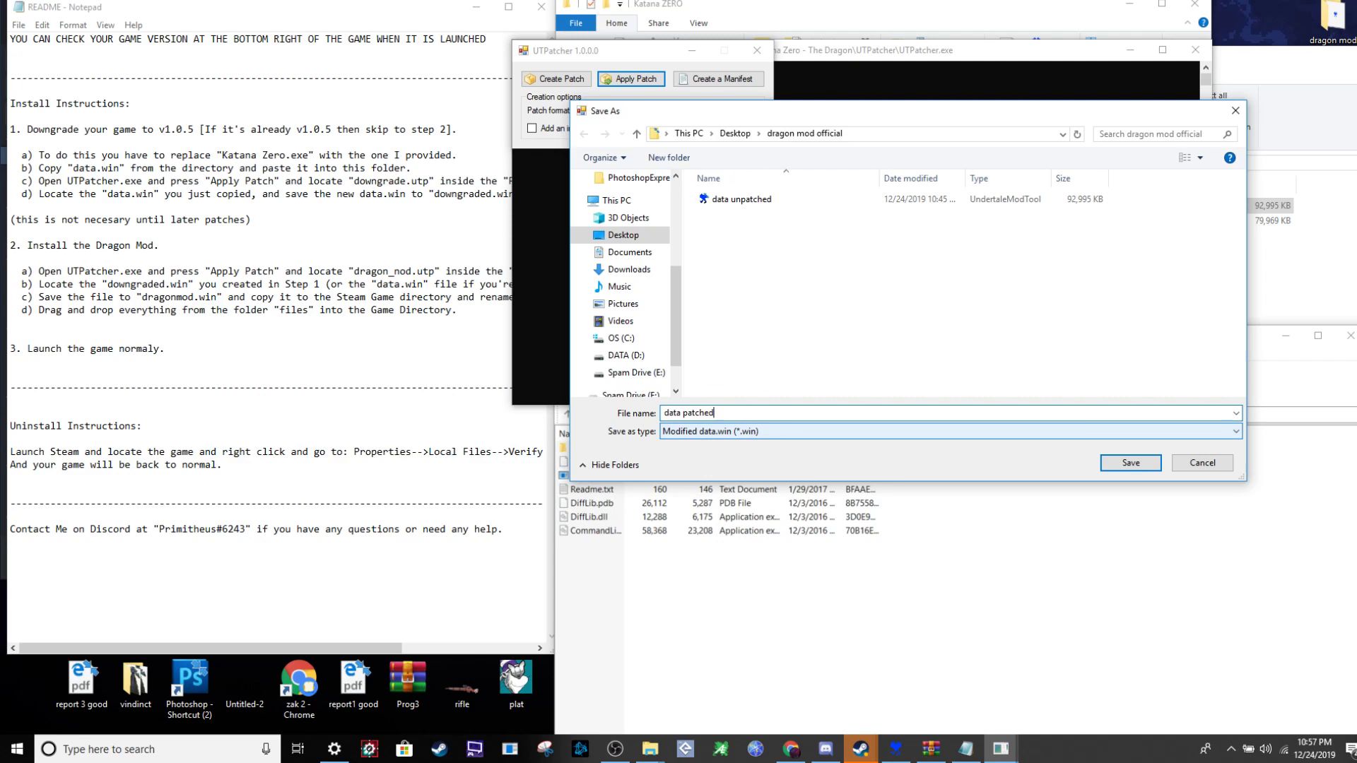
key("Return")
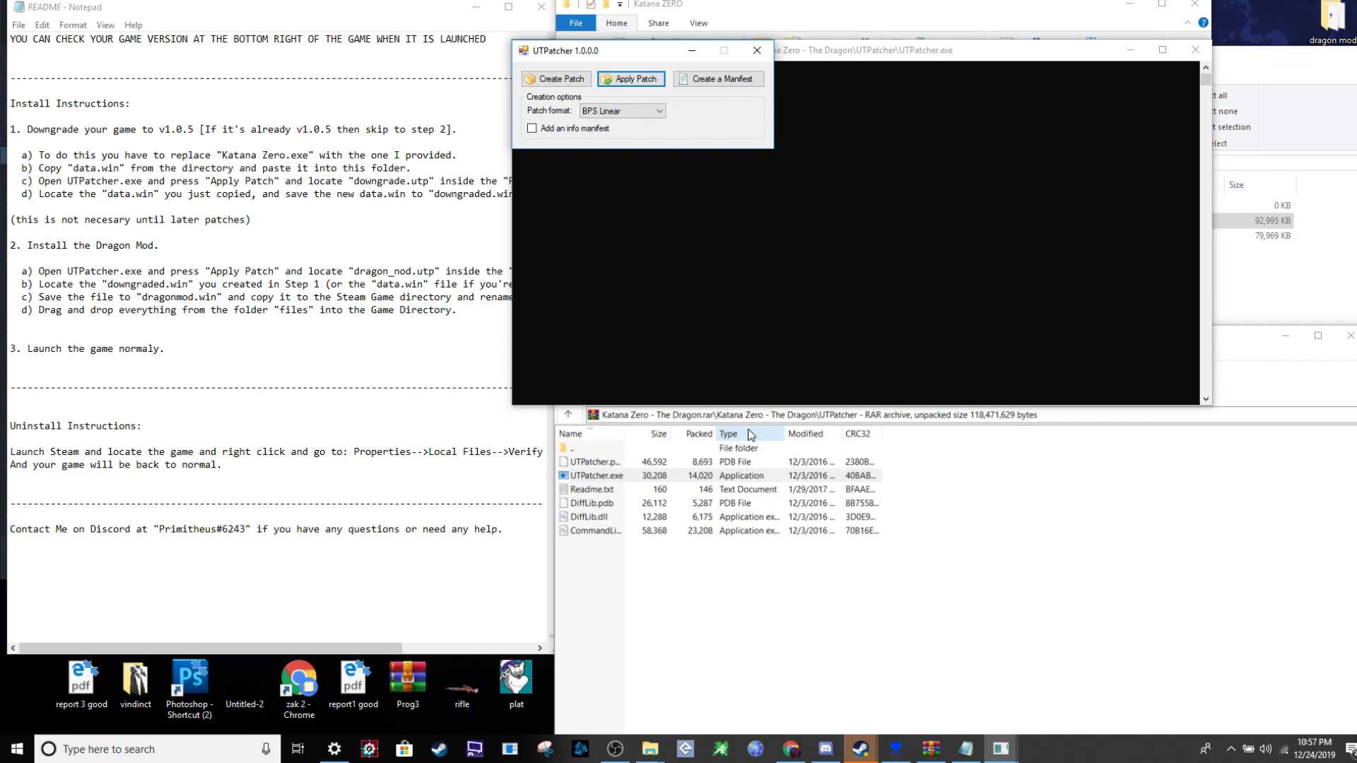
left_click(703, 416)
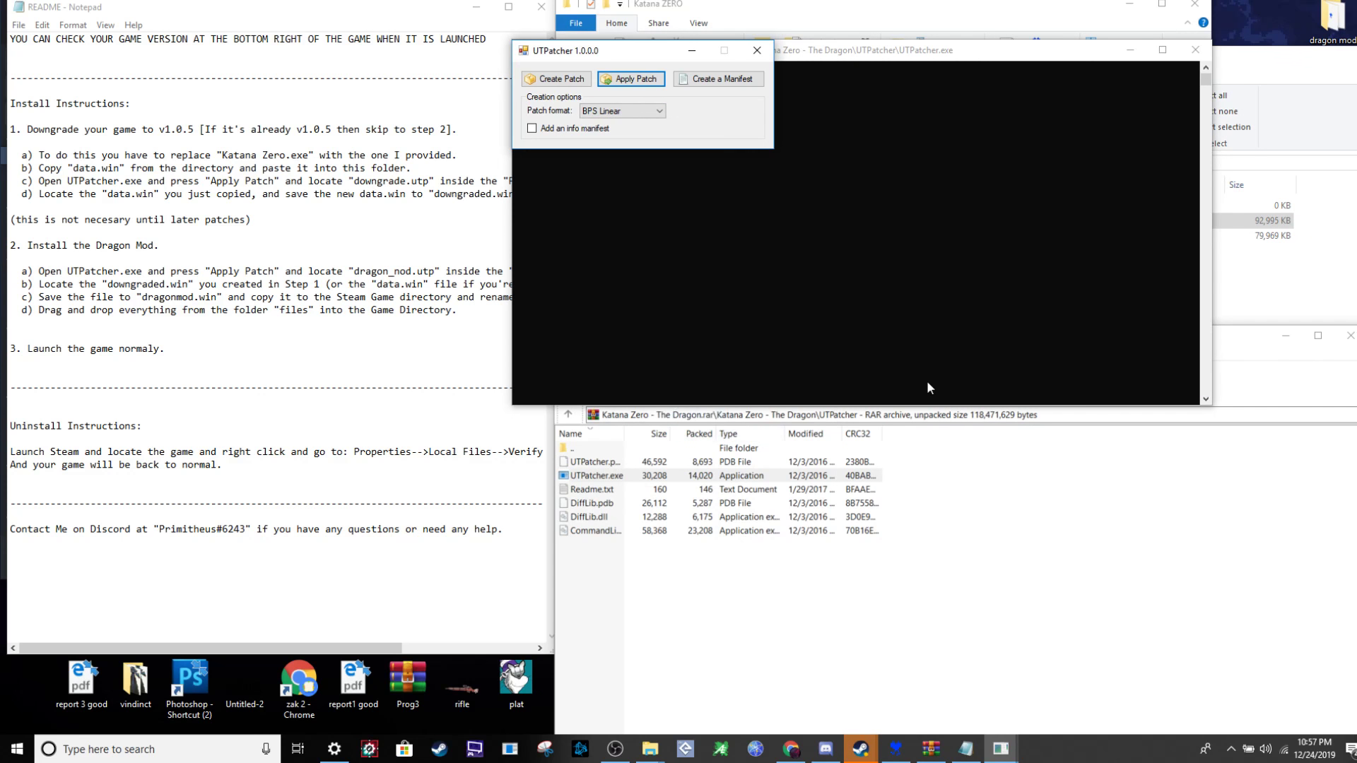
Copy 'data patched' from dragon mod official into the Katana ZERO game folder.
left_click(1258, 221)
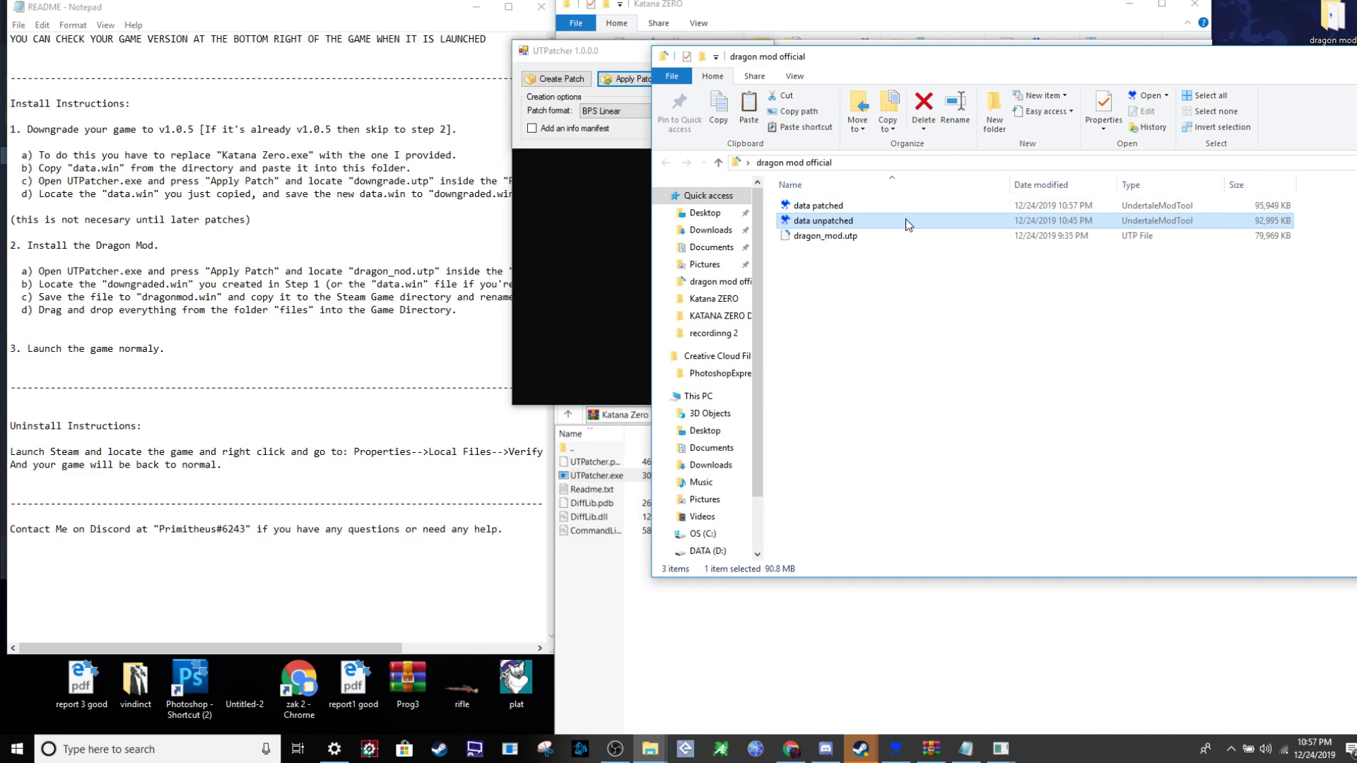
left_click(890, 205)
left_click_drag(1003, 64, 715, 56)
left_click(541, 200)
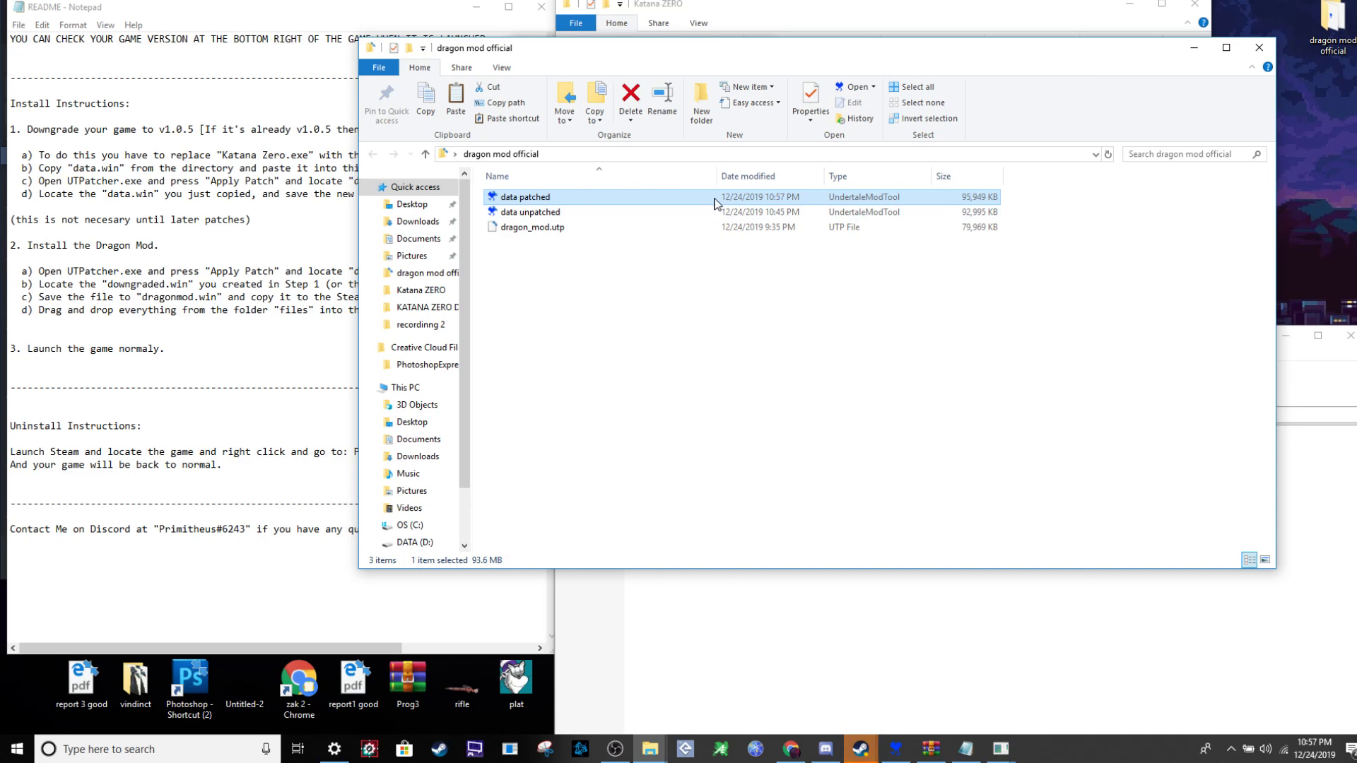
key("Return")
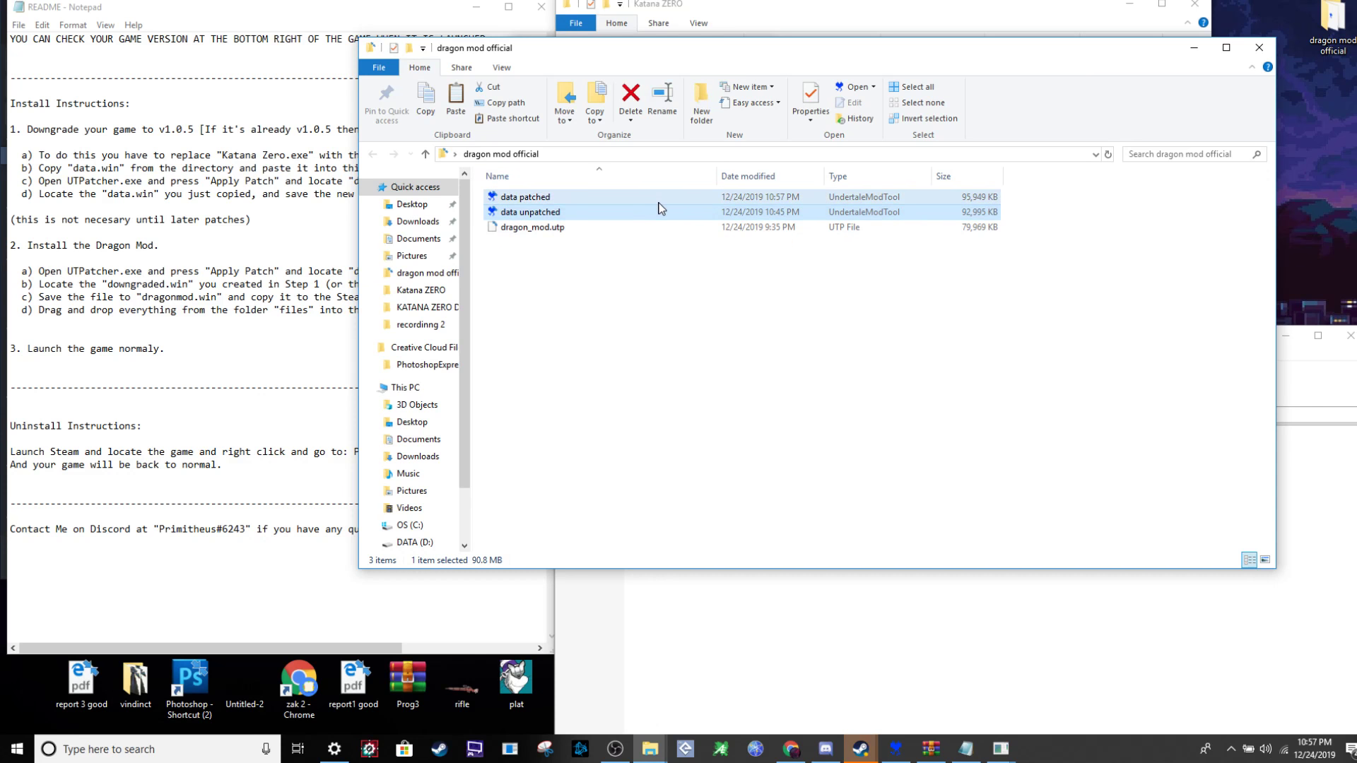
left_click_drag(799, 58, 988, 35)
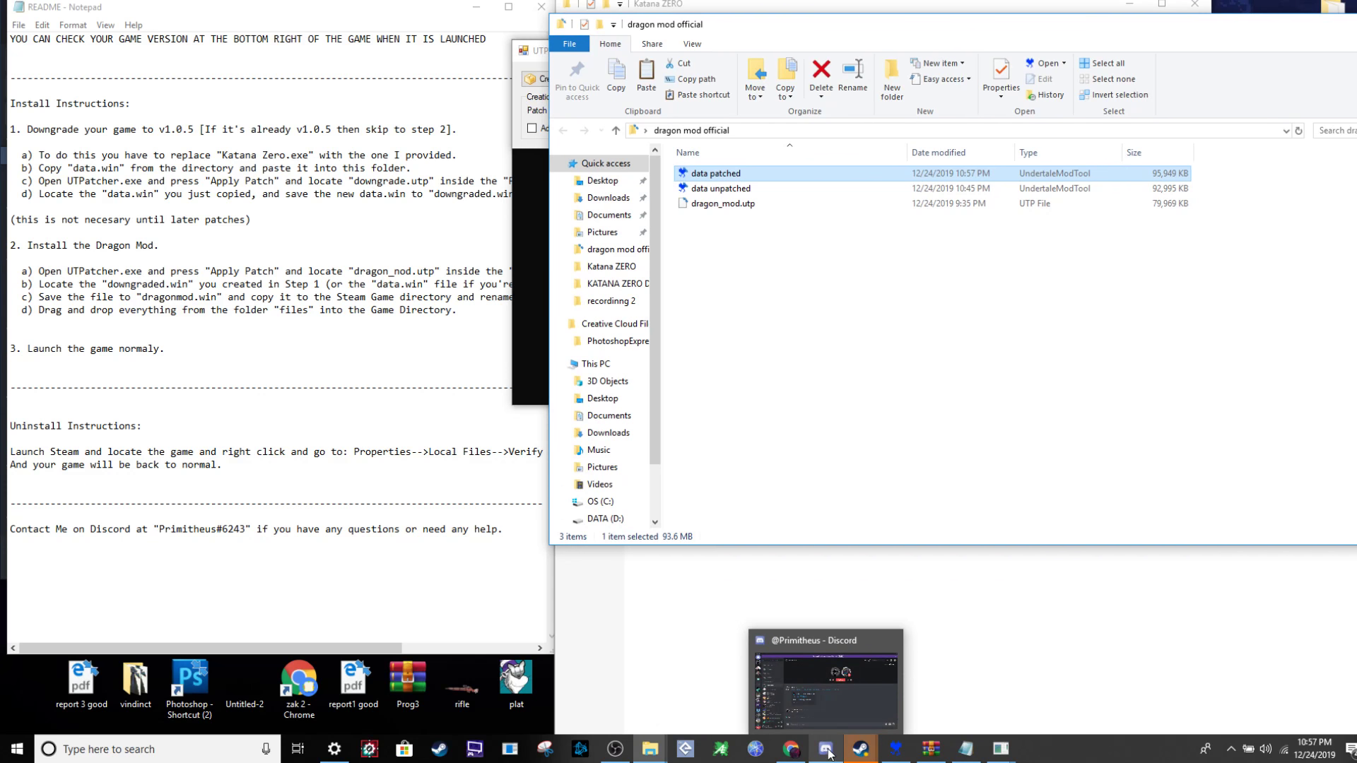
mouse_move(654, 746)
left_click(798, 700)
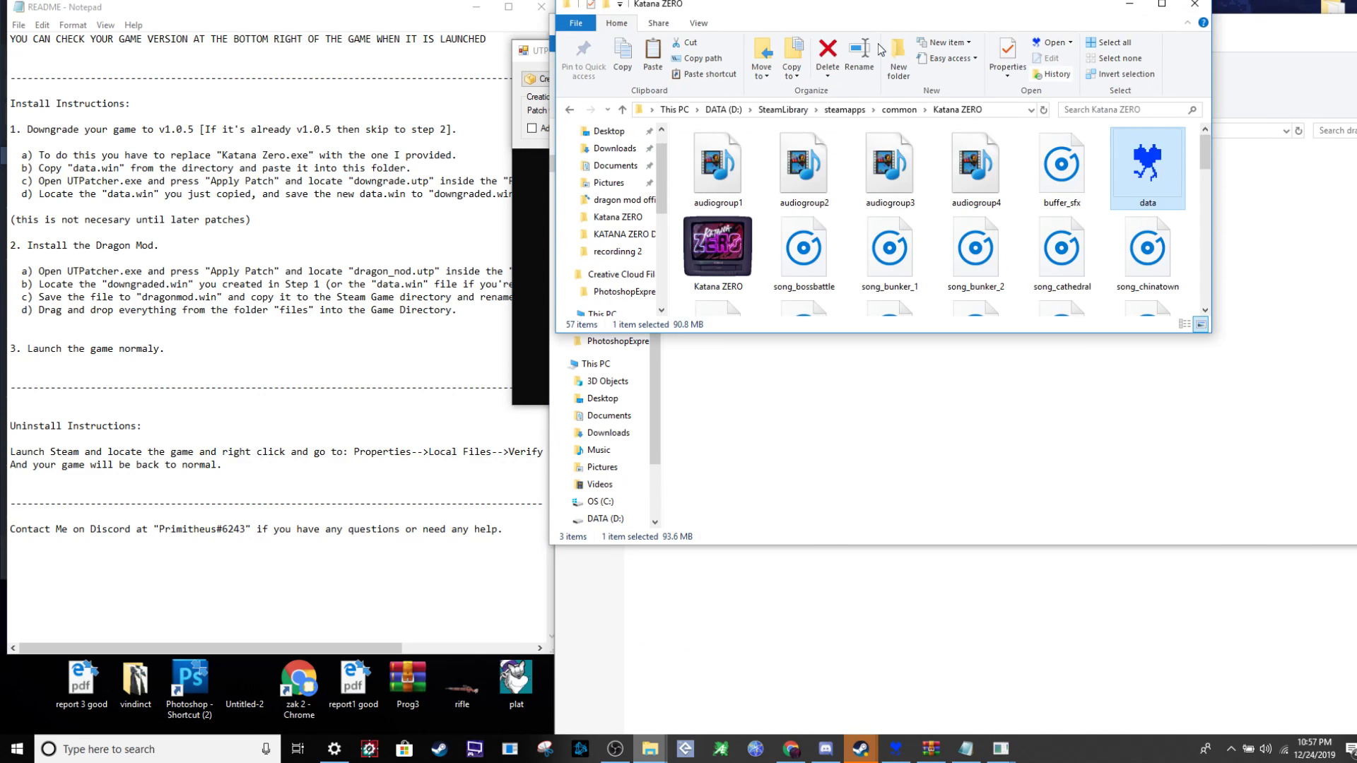
left_click_drag(883, 46, 266, 27)
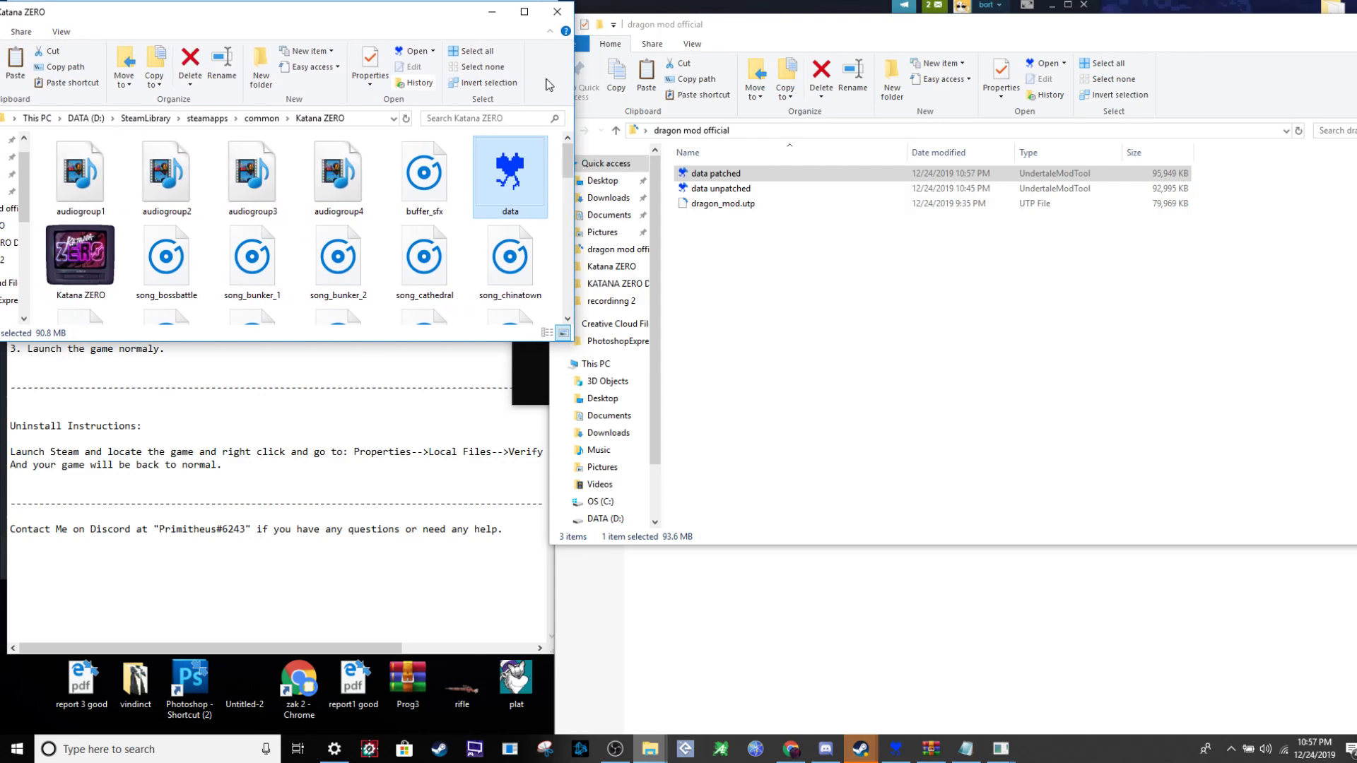
left_click_drag(803, 40, 869, 33)
left_click_drag(783, 167, 444, 186)
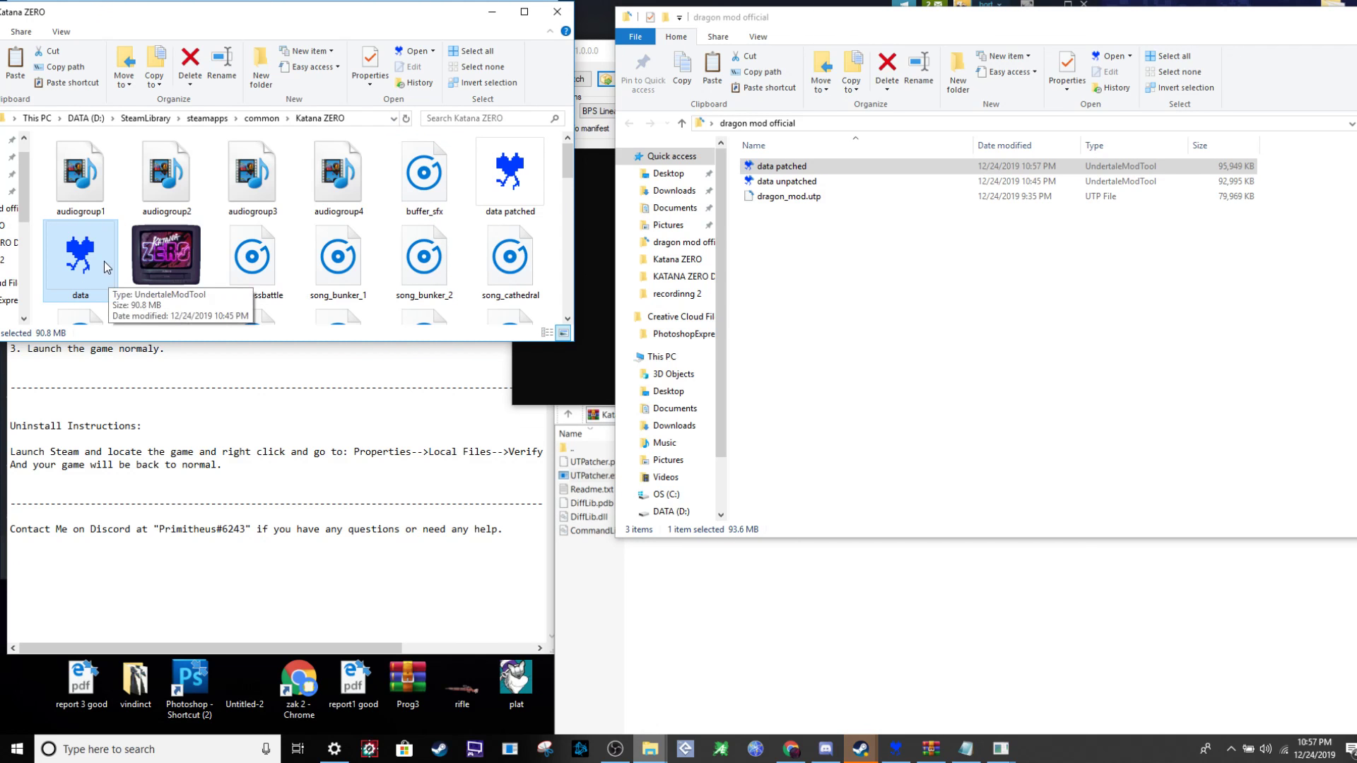
Delete the game's original data file and rename 'data patched' to 'data'.
key("Delete")
left_click(509, 177)
right_click(512, 170)
left_click(587, 430)
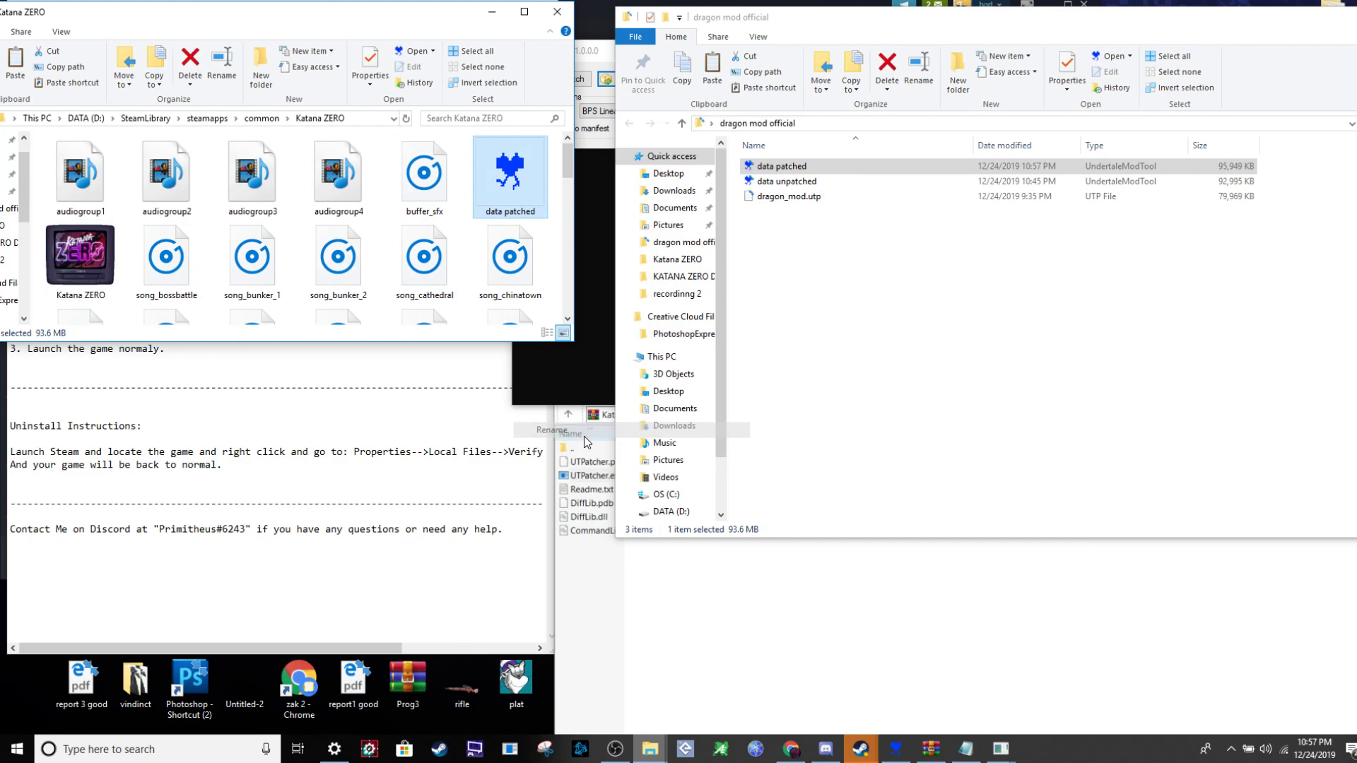
right_click(510, 181)
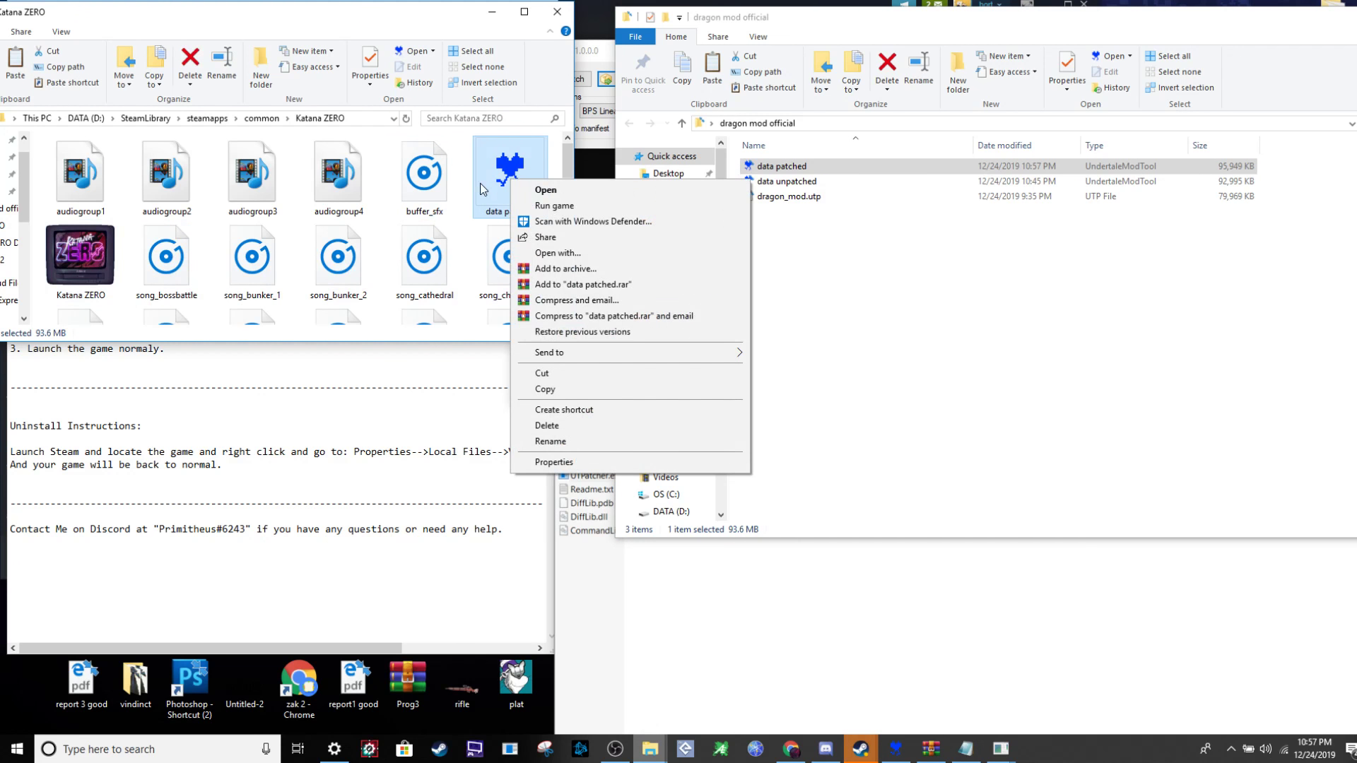
left_click(590, 442)
key("BackSpace")
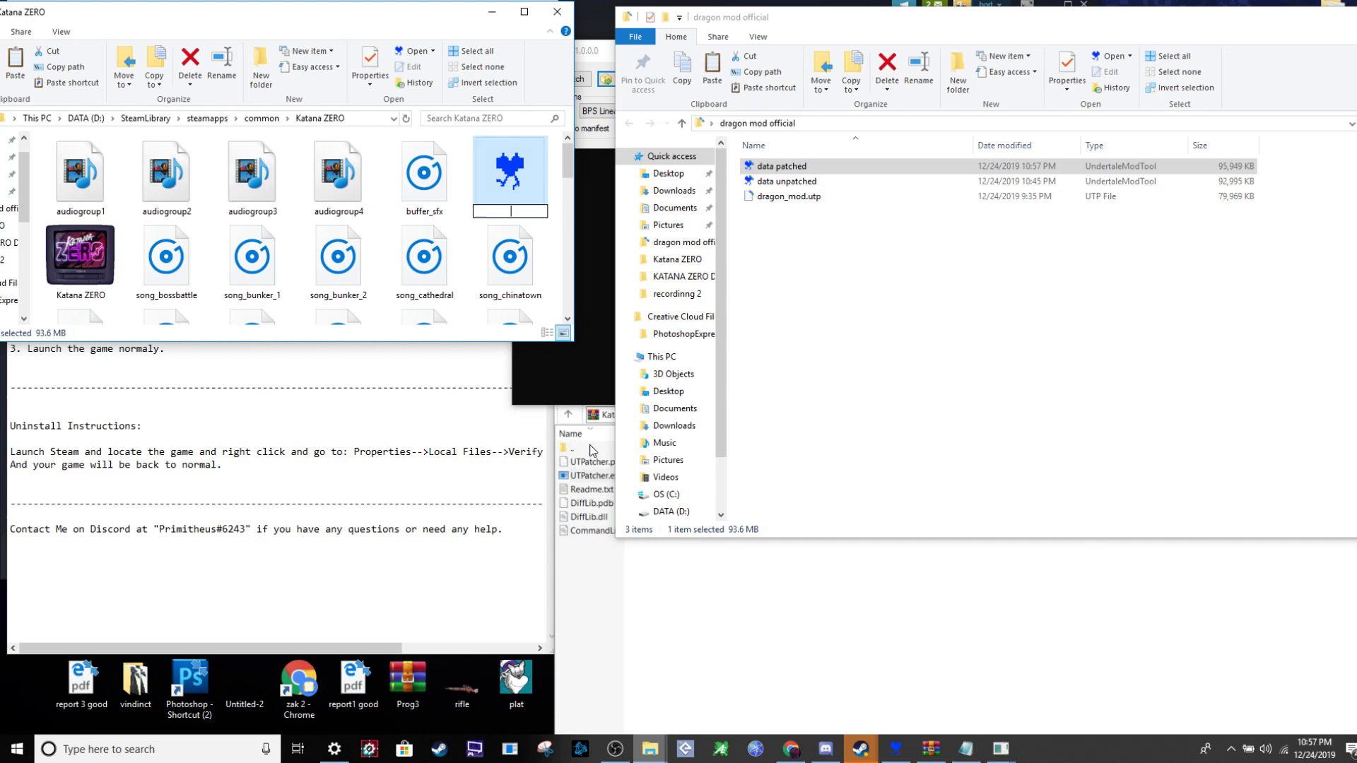
type("data")
key("Return")
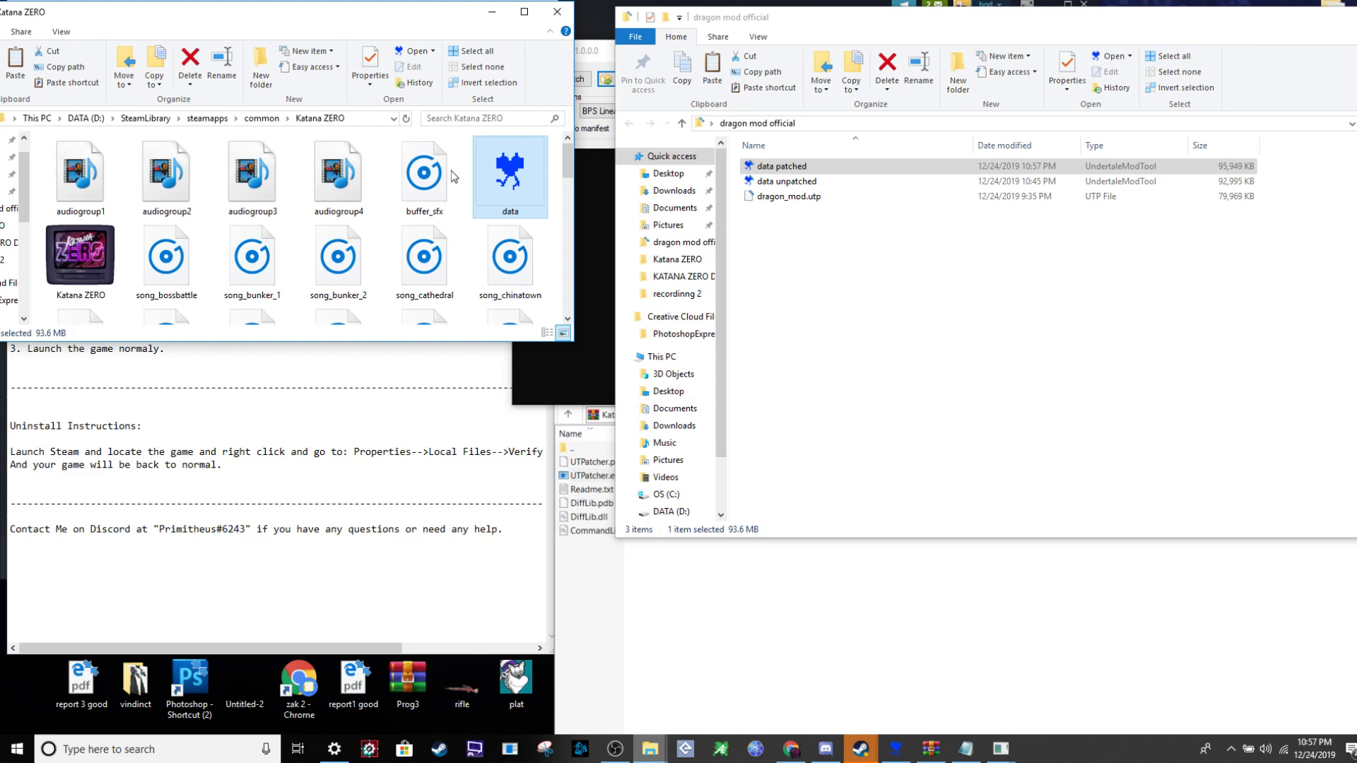
left_click_drag(433, 15, 1205, 29)
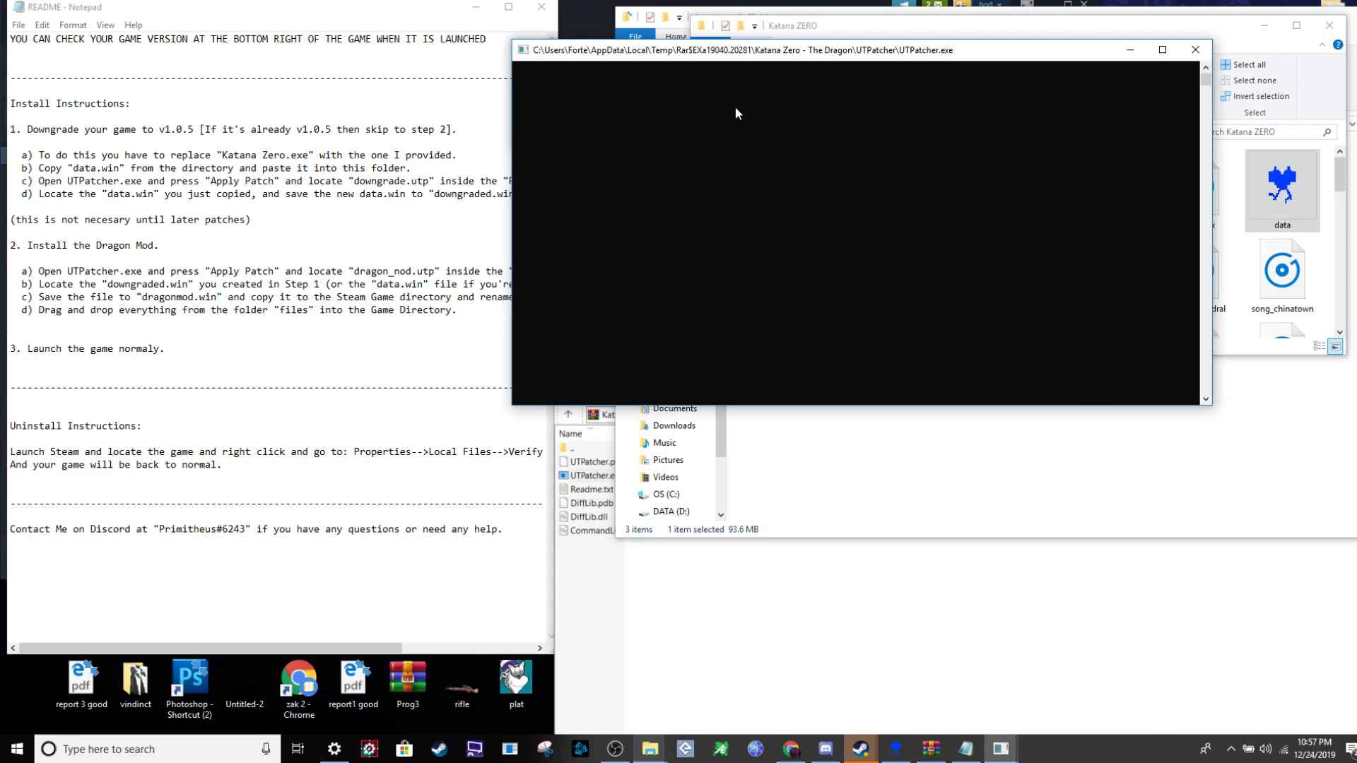
left_click(906, 487)
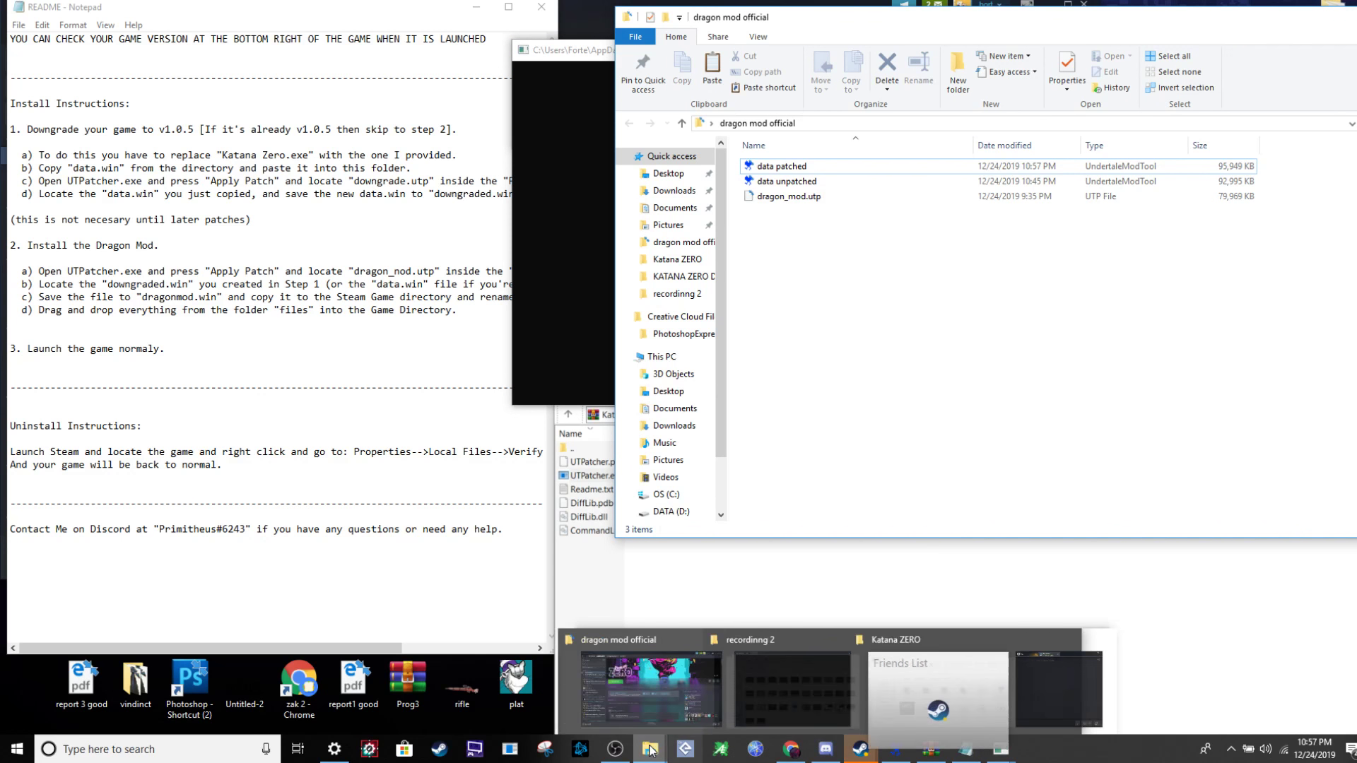
Move the Katana Zero - The Dragon.rar window to the upper left and open its Files folder.
mouse_move(650, 749)
left_click(765, 706)
mouse_move(931, 749)
left_click(863, 679)
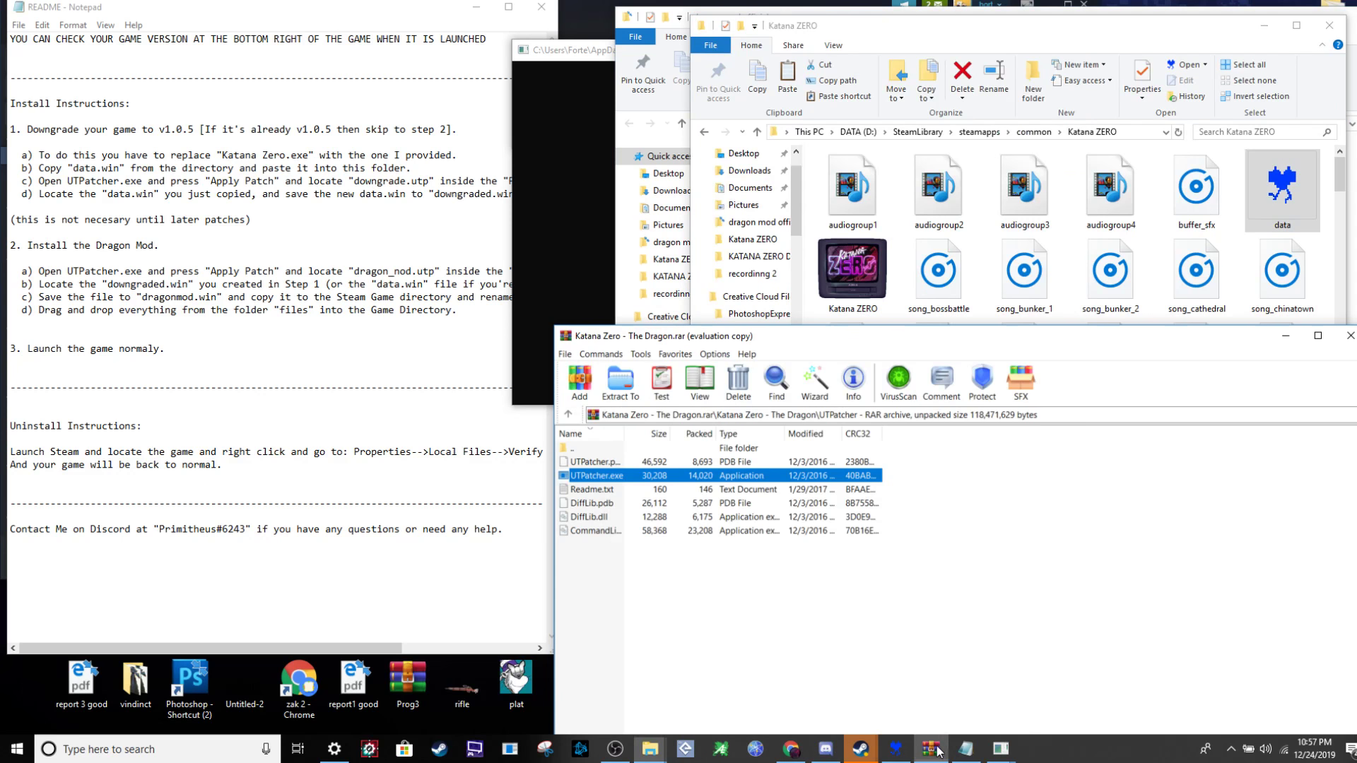
left_click_drag(781, 439, 257, 119)
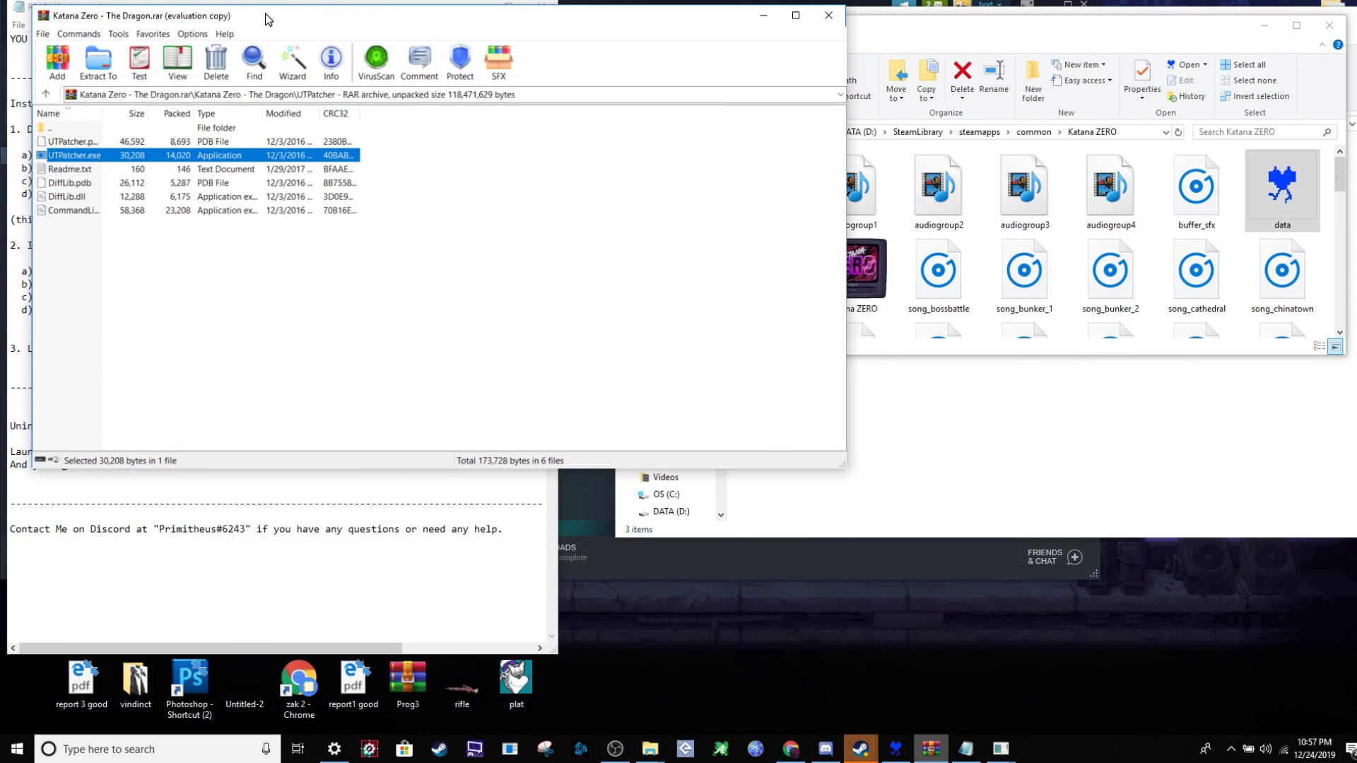
double_click(53, 129)
double_click(71, 169)
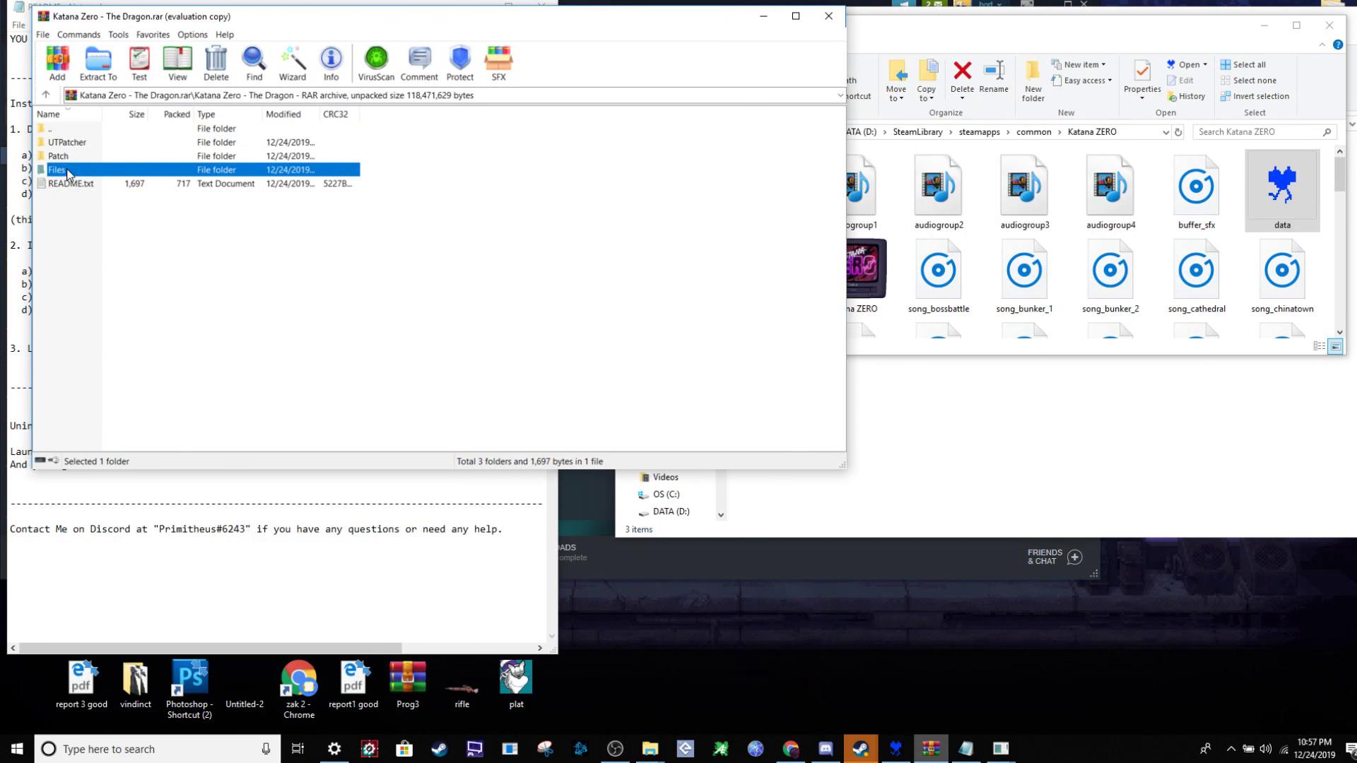
Drag all four mod files into the Katana ZERO folder, replacing the existing files.
left_click_drag(146, 218, 91, 142)
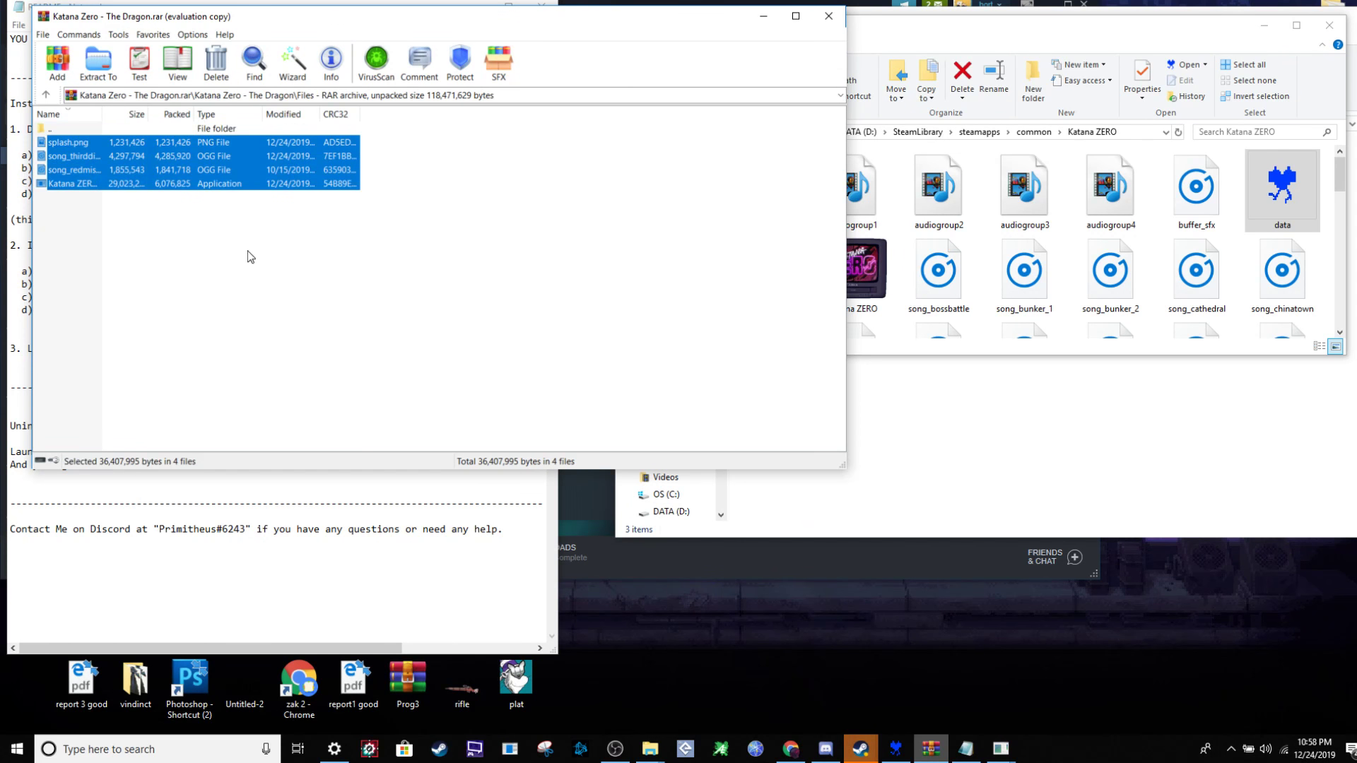
left_click_drag(135, 183, 143, 183)
left_click_drag(1022, 302, 1022, 304)
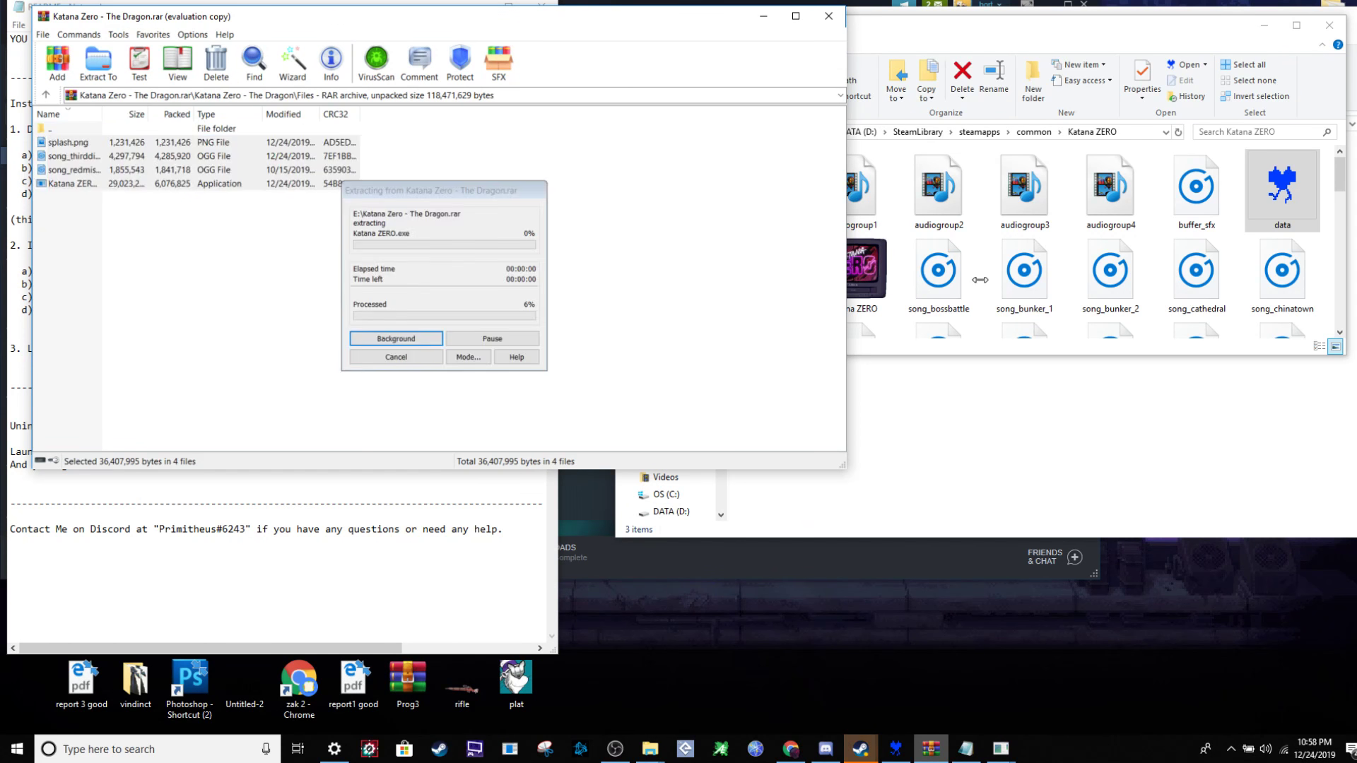
left_click(718, 257)
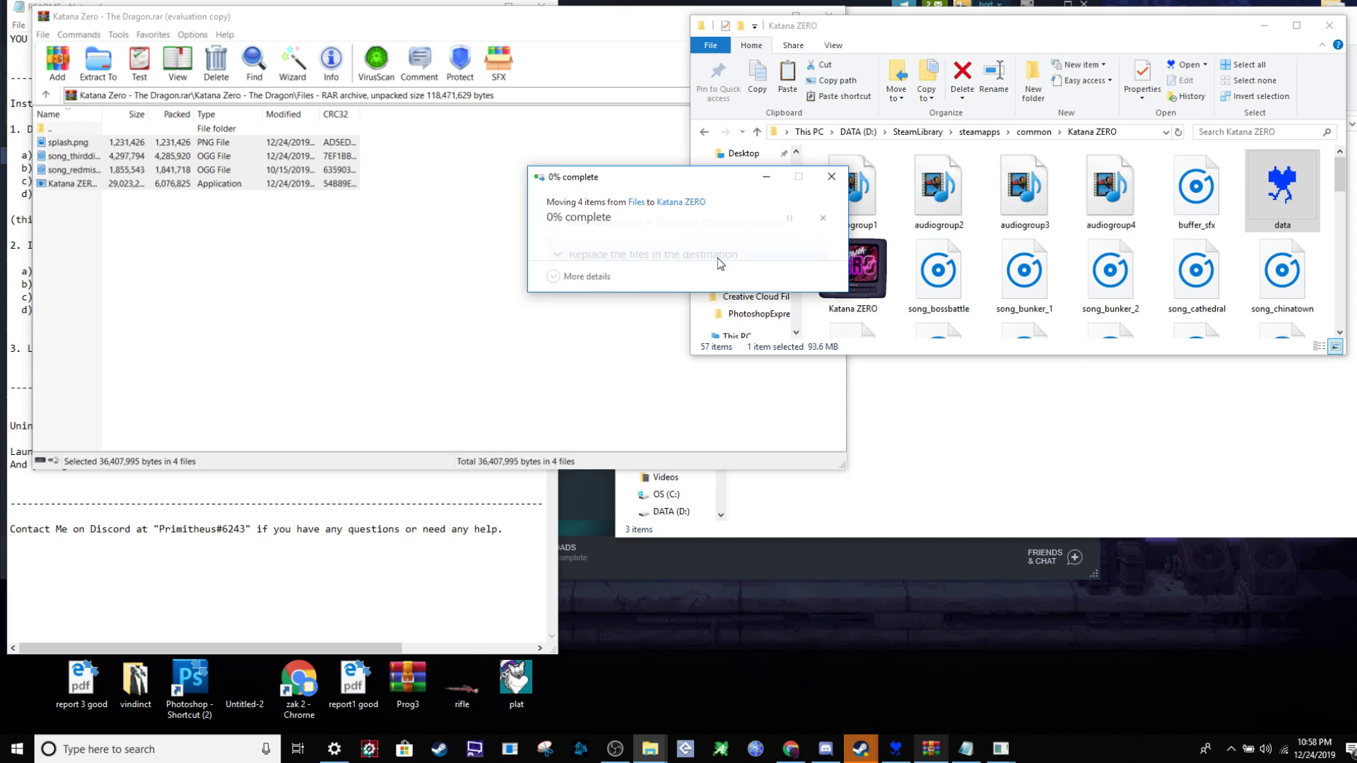
Check the copied song files and splash image in the Katana ZERO game folder.
left_click(1164, 276)
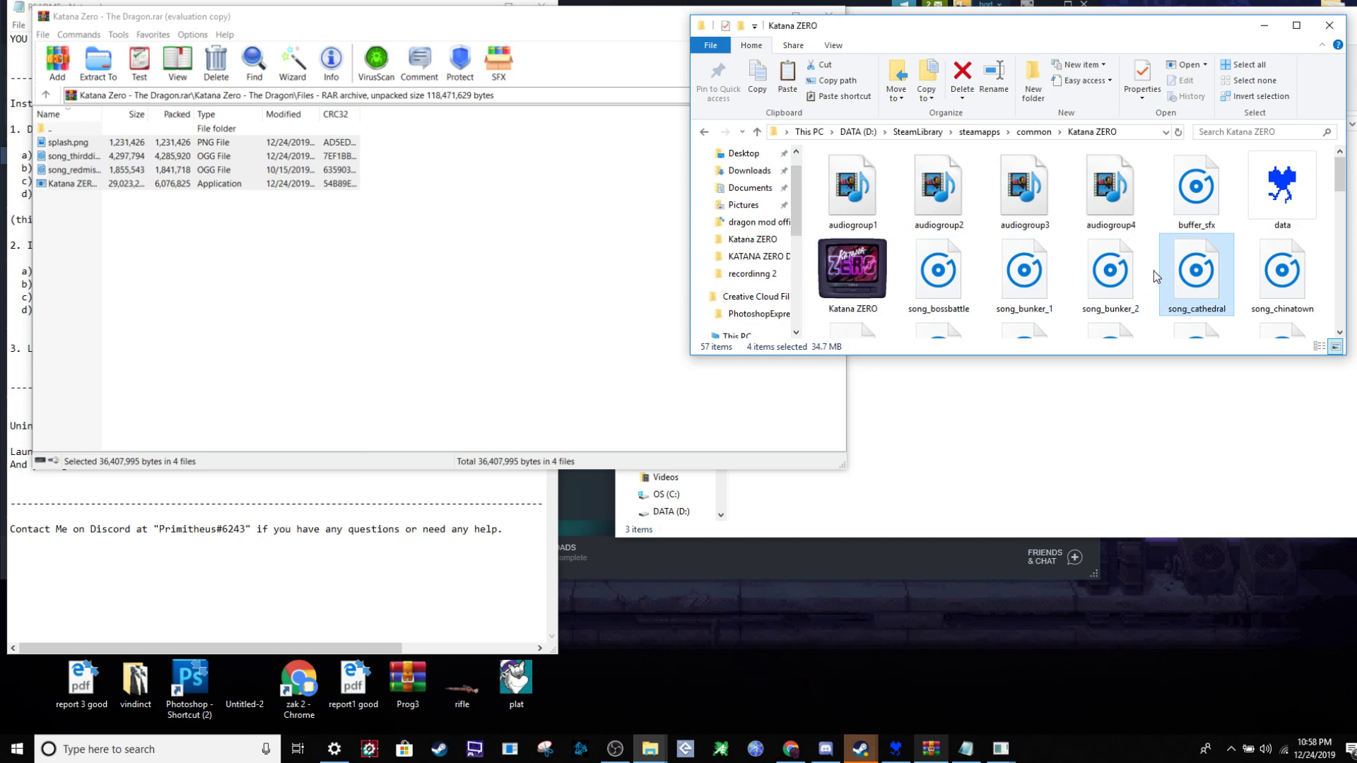
scroll(1154, 270, "down", 2)
left_click(1131, 293)
scroll(1138, 297, "up", 2)
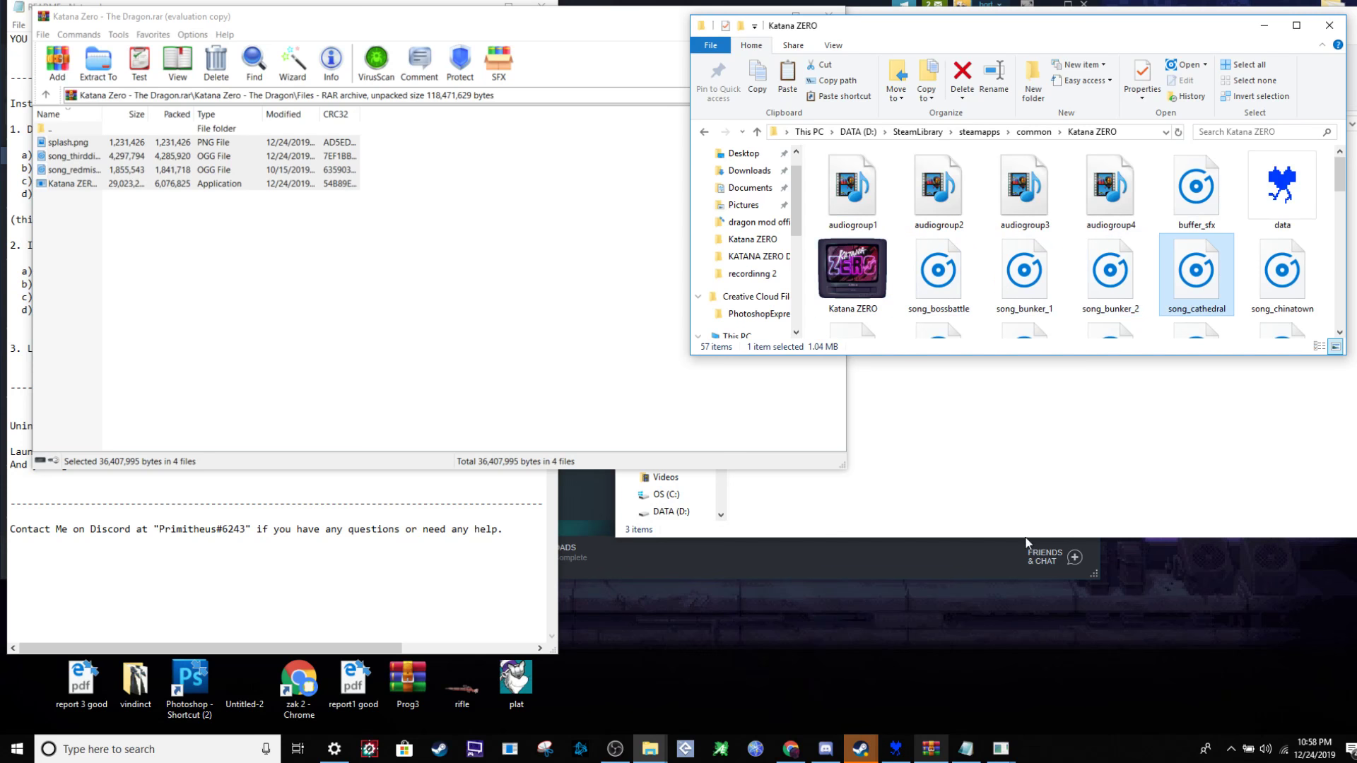
left_click(860, 749)
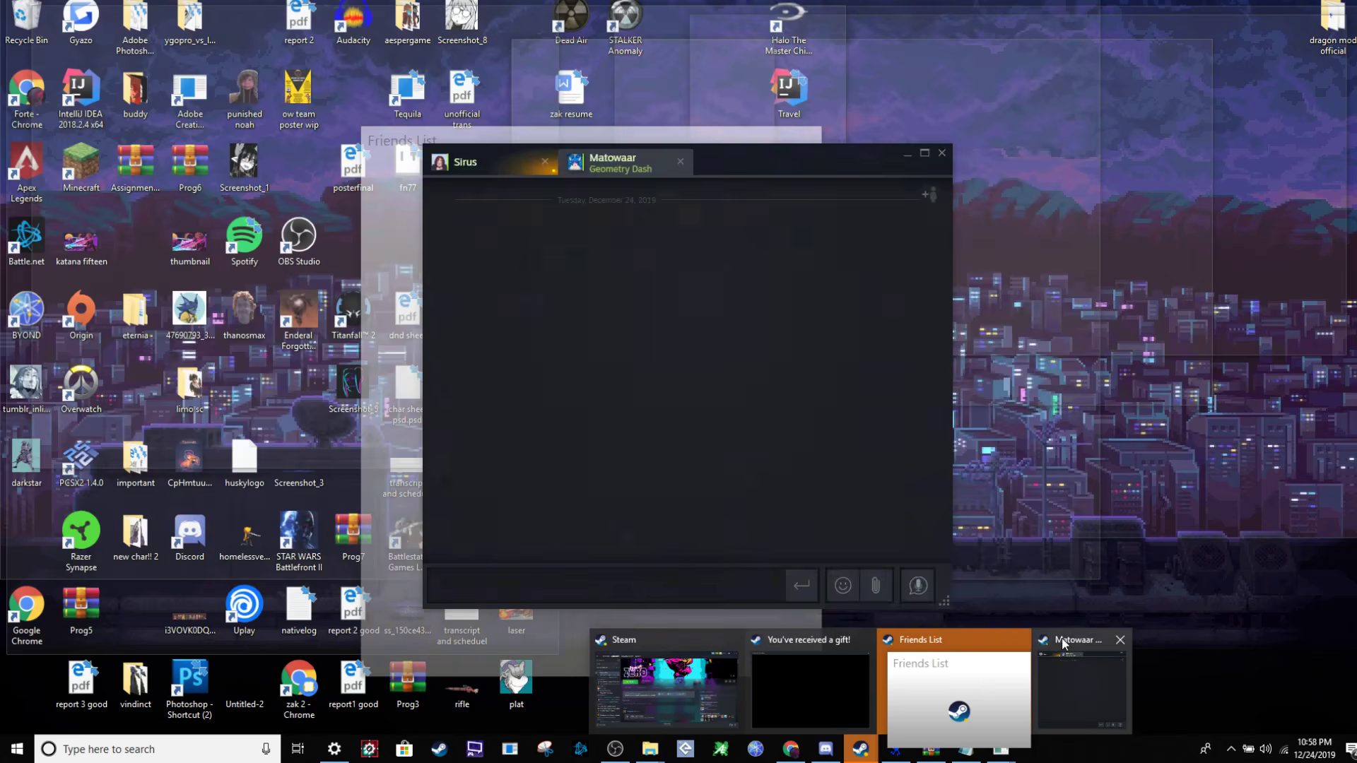
scroll(1131, 325, "down", 5)
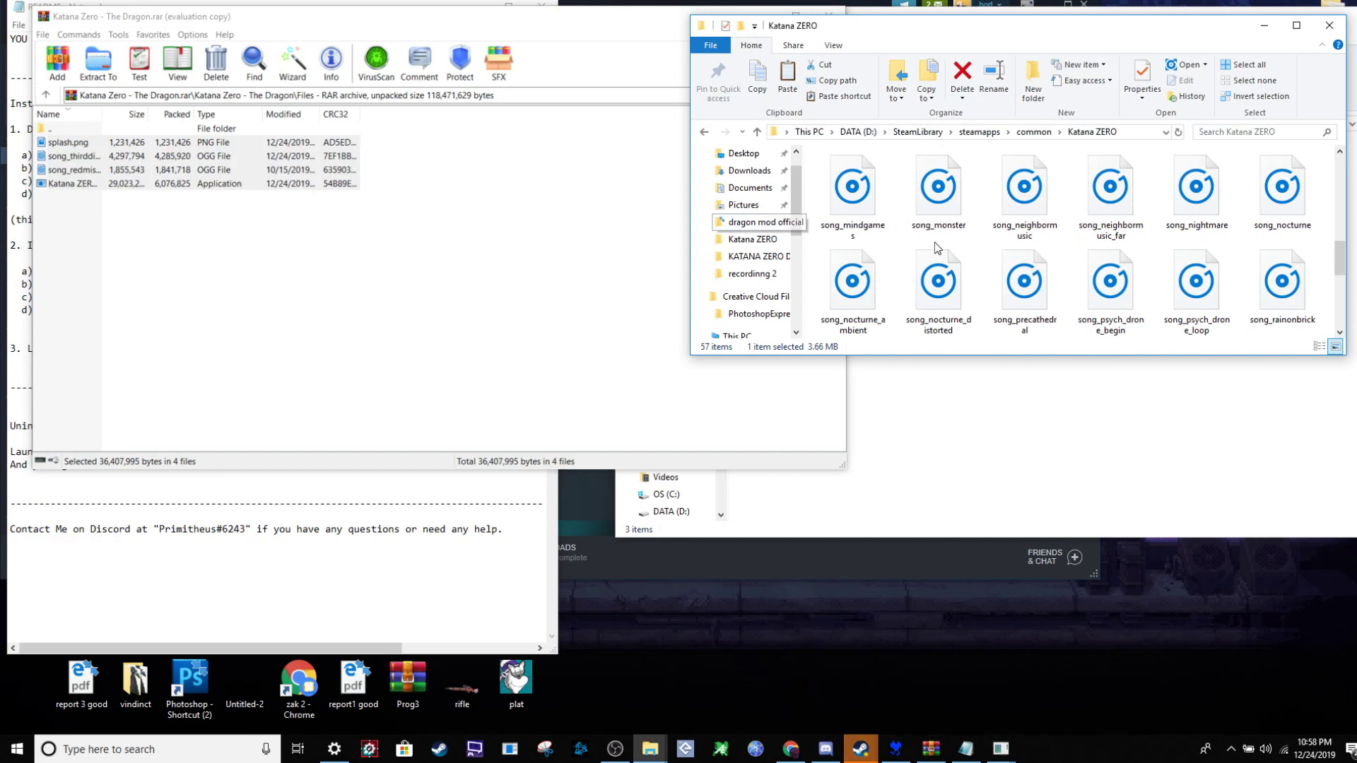
left_click(1009, 274)
scroll(1009, 275, "down", 1)
left_click(942, 298)
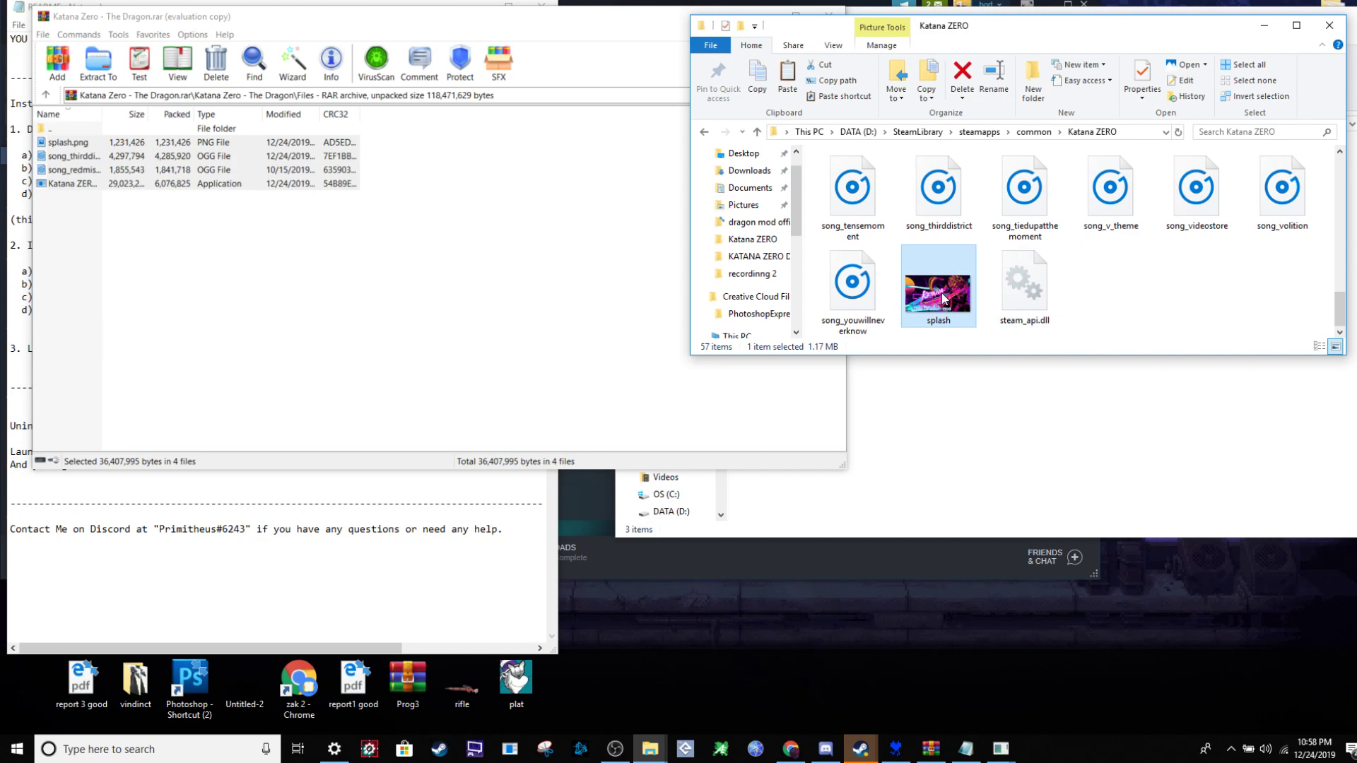
scroll(1074, 315, "up", 8)
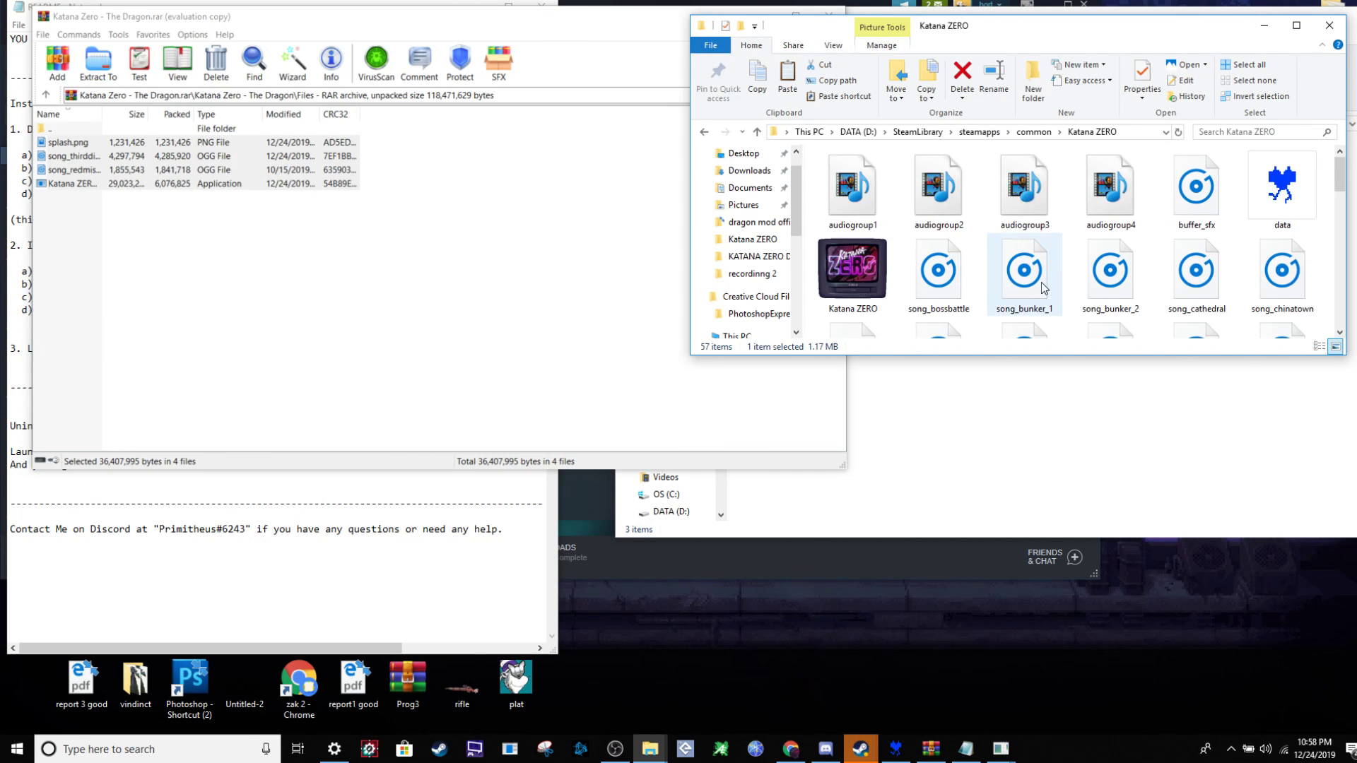
scroll(1004, 244, "down", 5)
scroll(1004, 244, "up", 5)
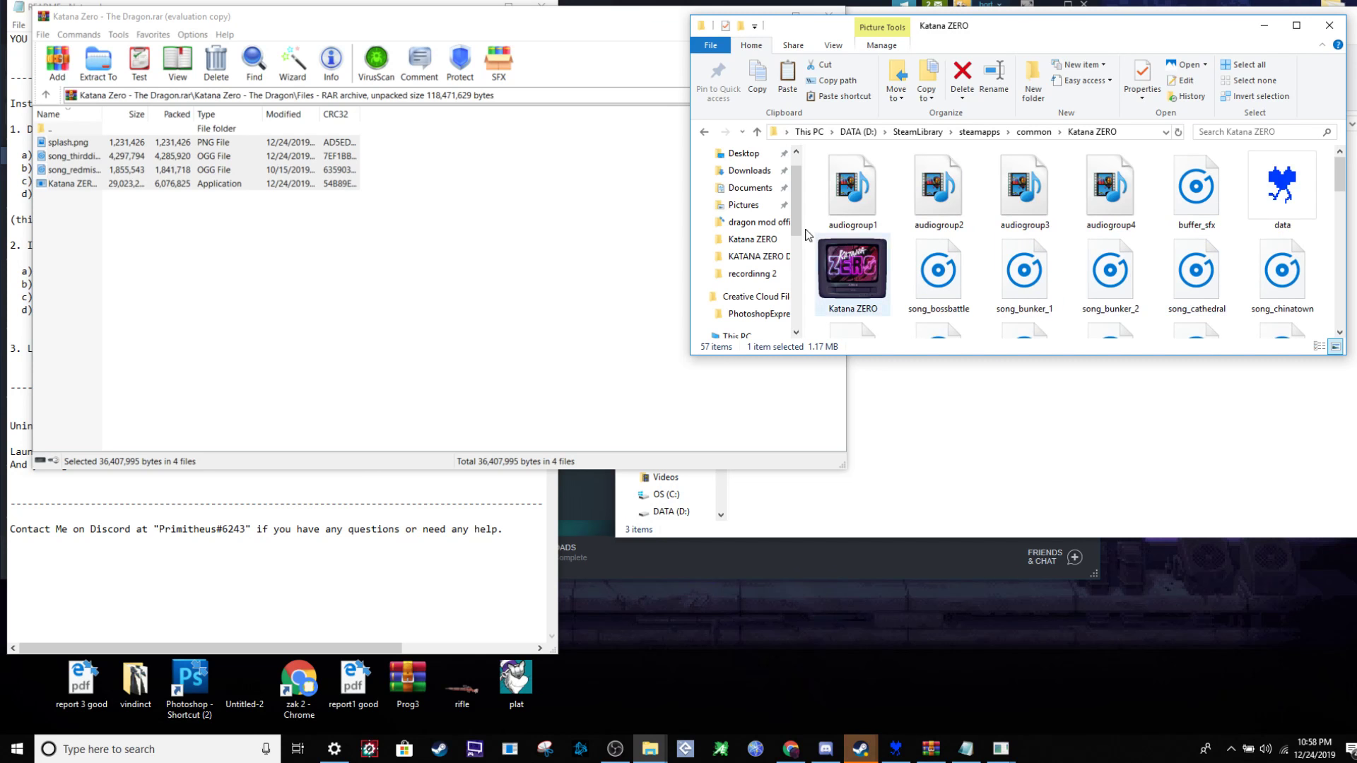
Reopen the Katana ZERO folder from common and check the data file's size.
left_click(703, 133)
double_click(880, 332)
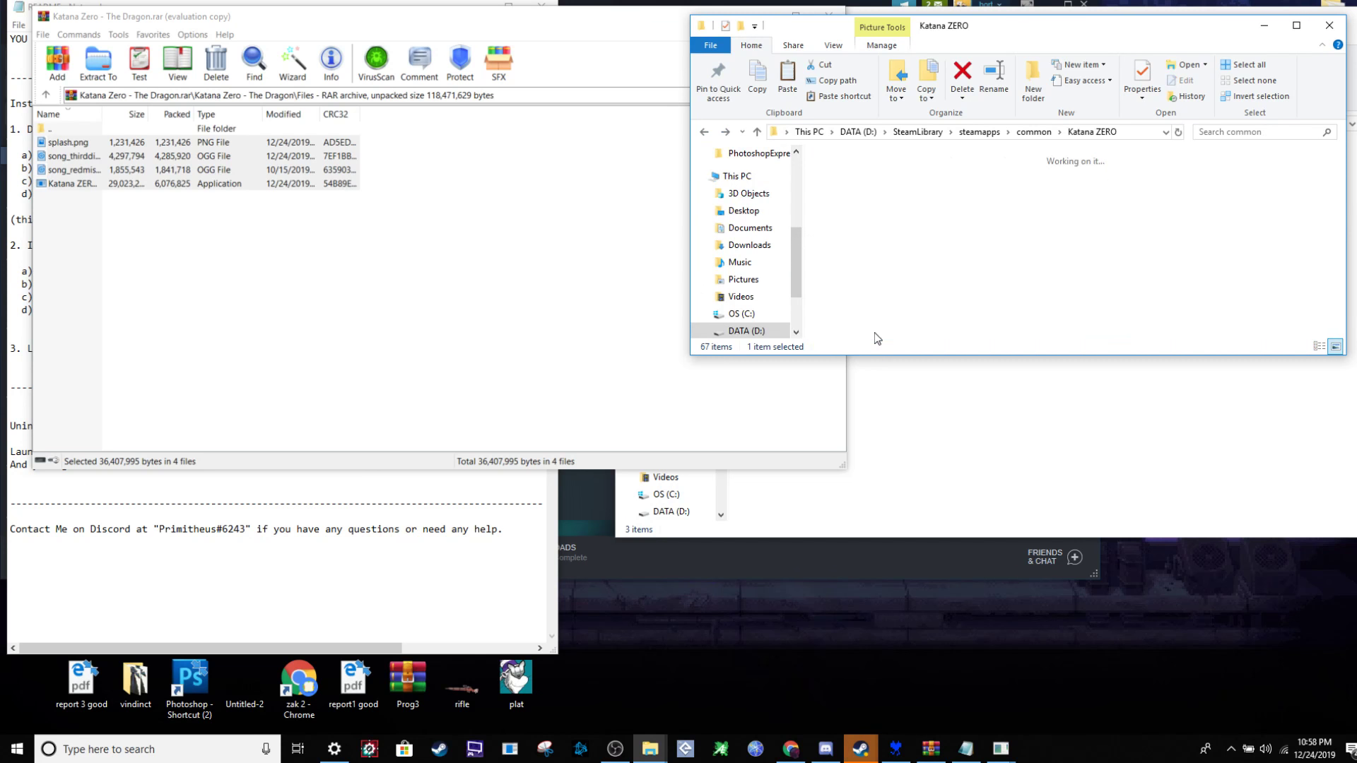
left_click(1282, 195)
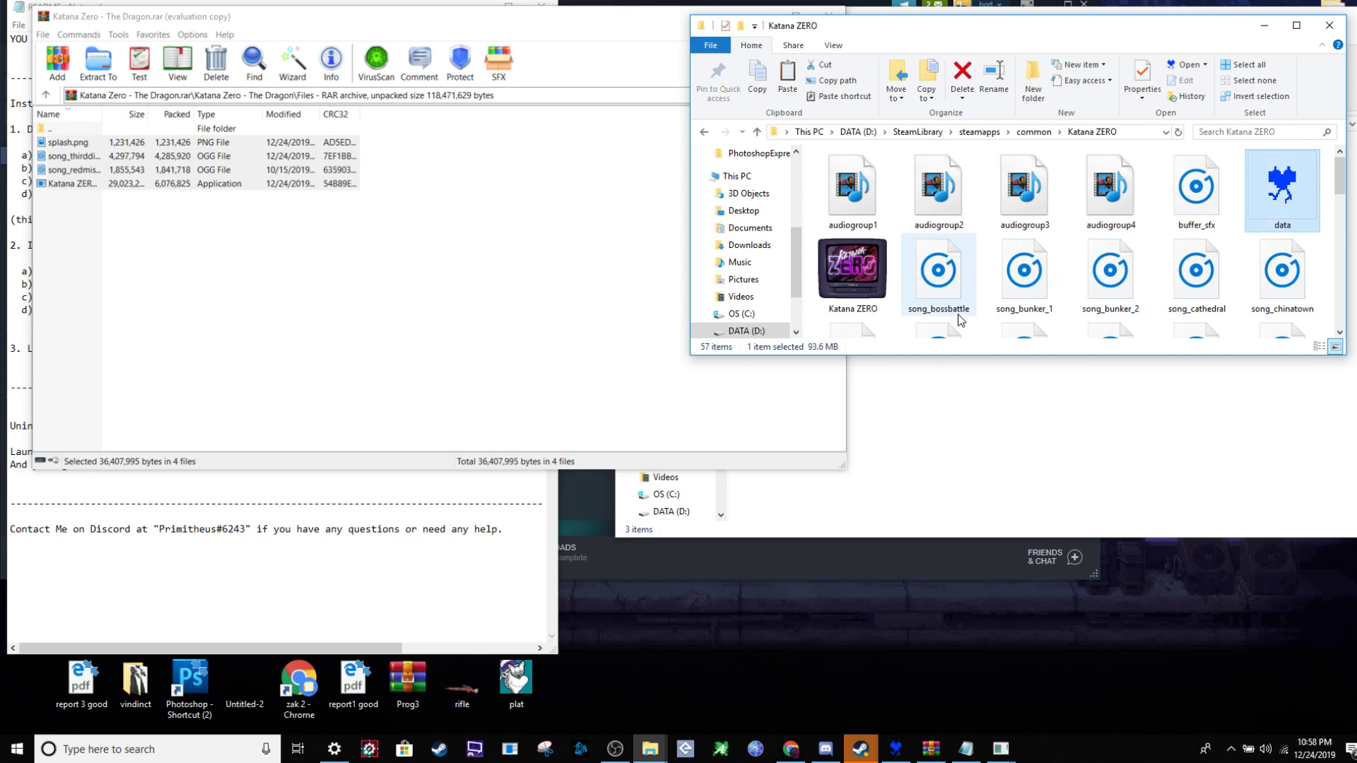
Launch Katana ZERO from the Steam library and move the main menu selection down to Exit.
left_click(793, 566)
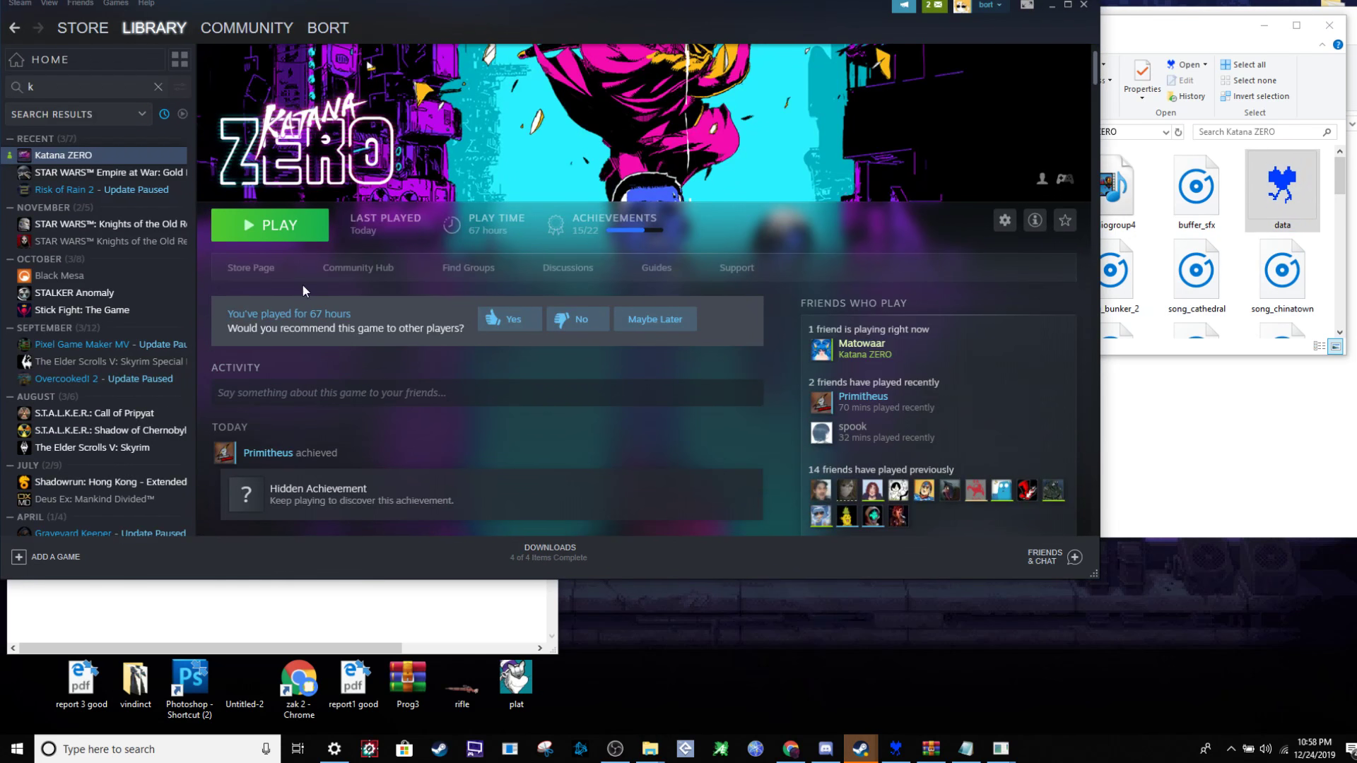
left_click(309, 236)
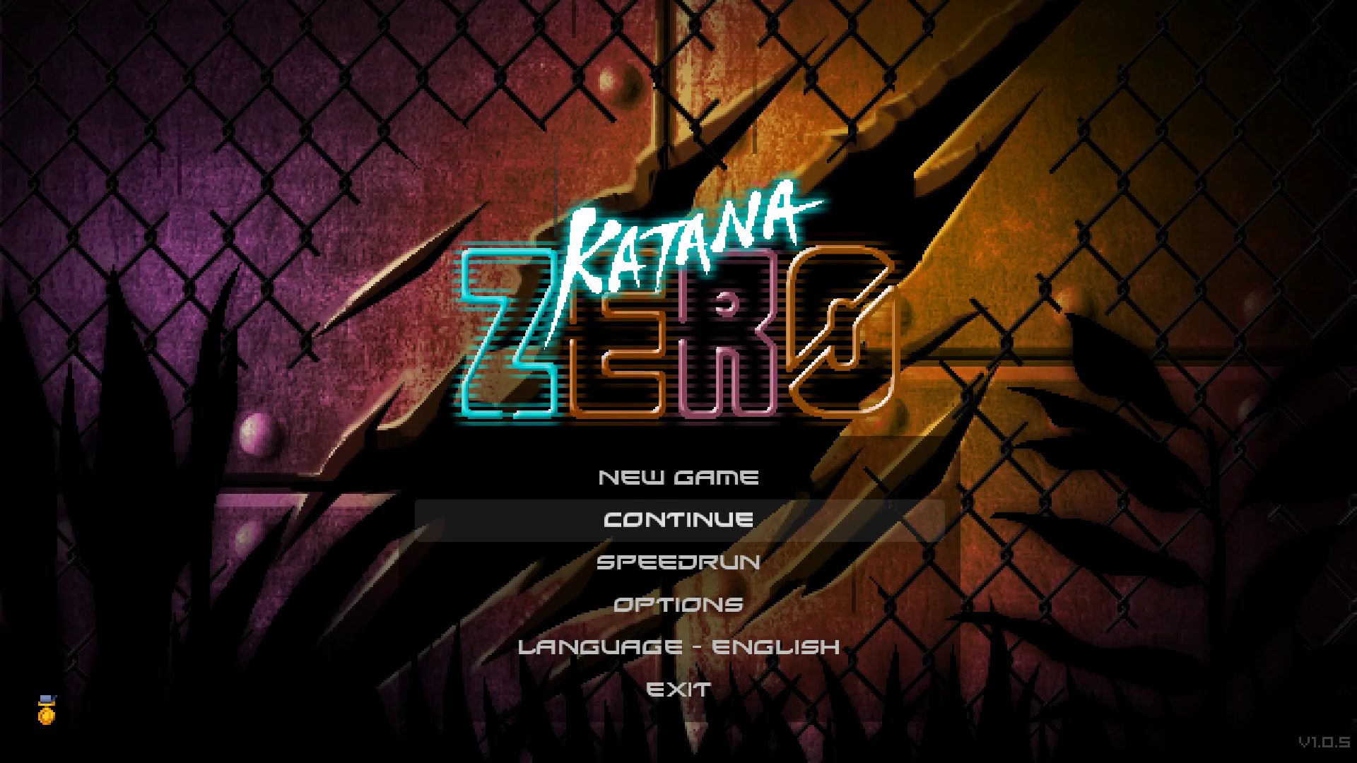
key("Down")
key("Down")
key("Down")
key("Down")
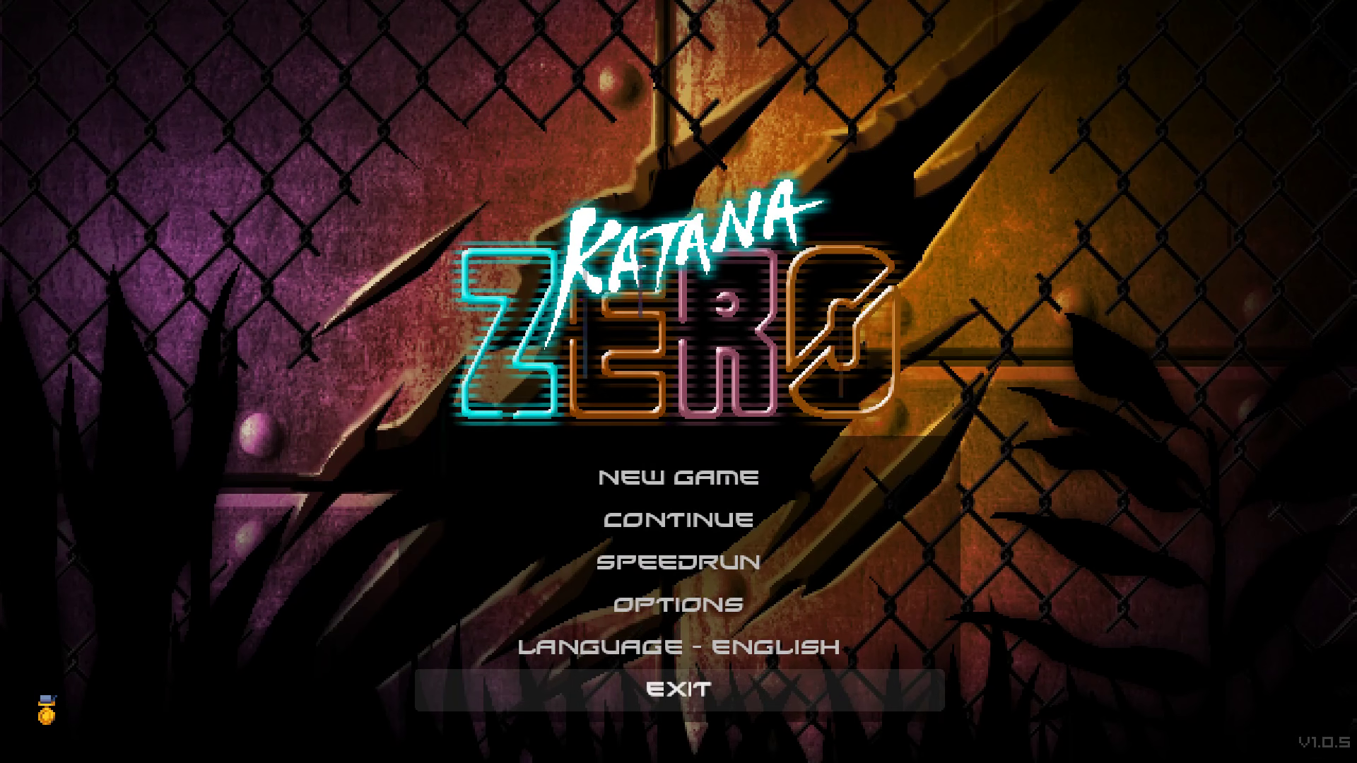